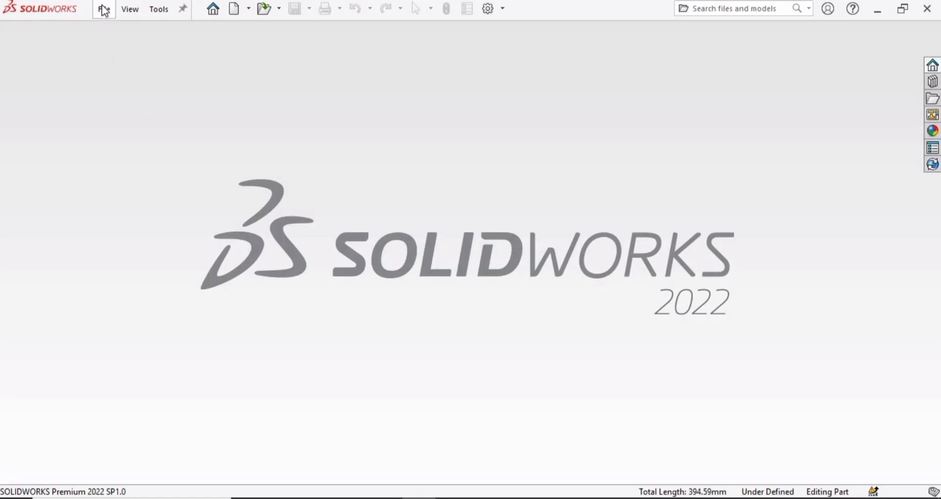
Step: Create a new part document and switch the viewport scene to a plain white background
click(104, 10)
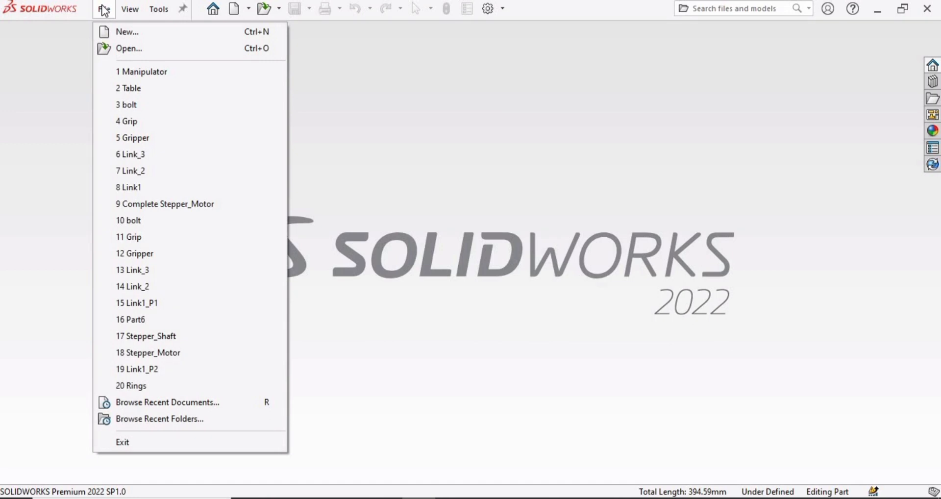
click(169, 33)
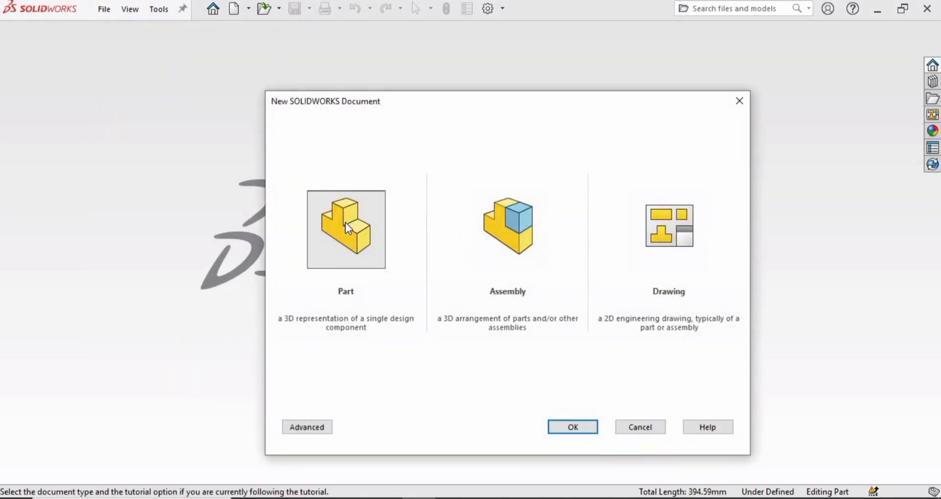
click(345, 222)
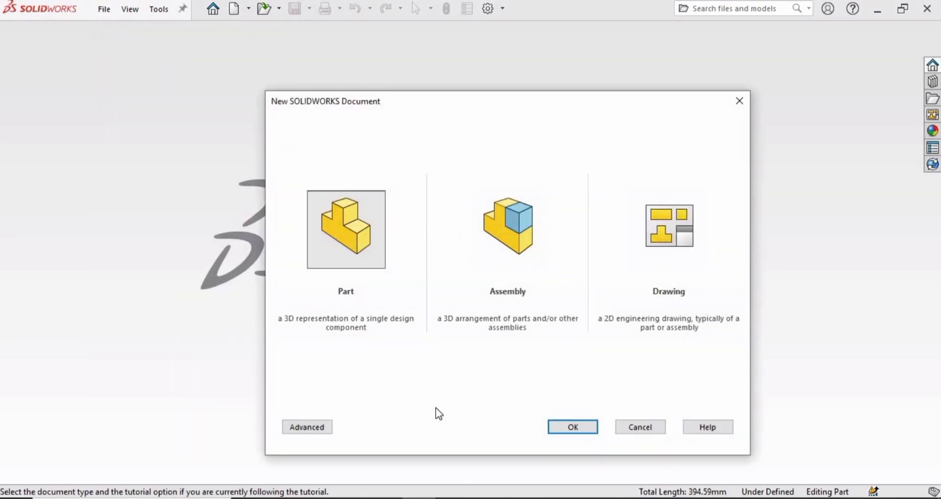
click(568, 431)
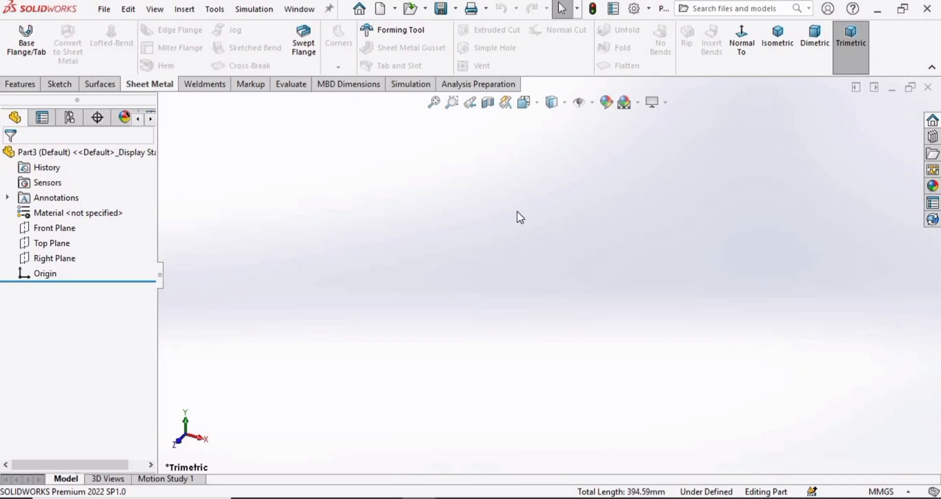
click(640, 104)
click(645, 138)
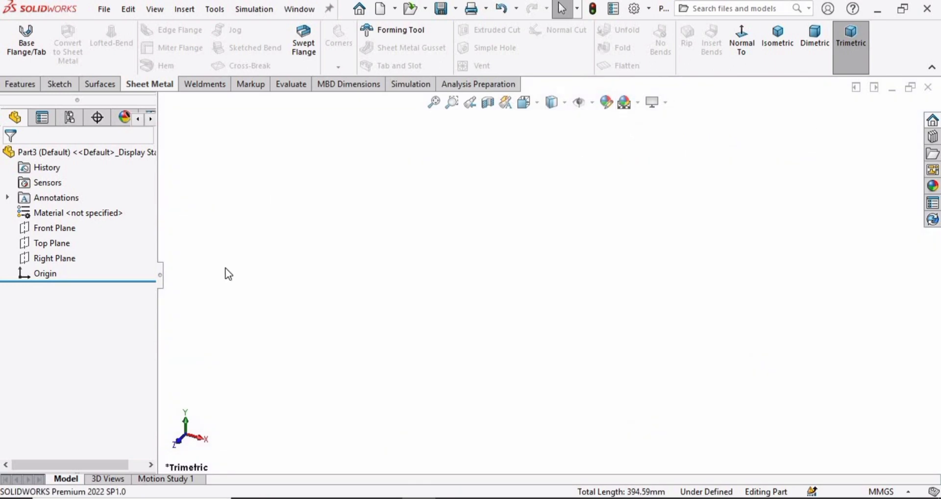
Step: Start a sketch on the Front Plane and draw a vertical centerline passing through the origin, extending above and below it
click(44, 228)
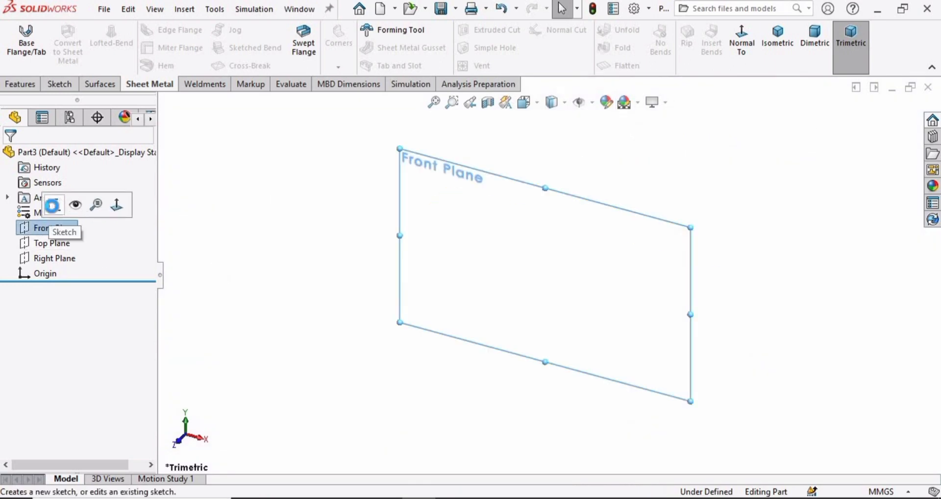
click(52, 206)
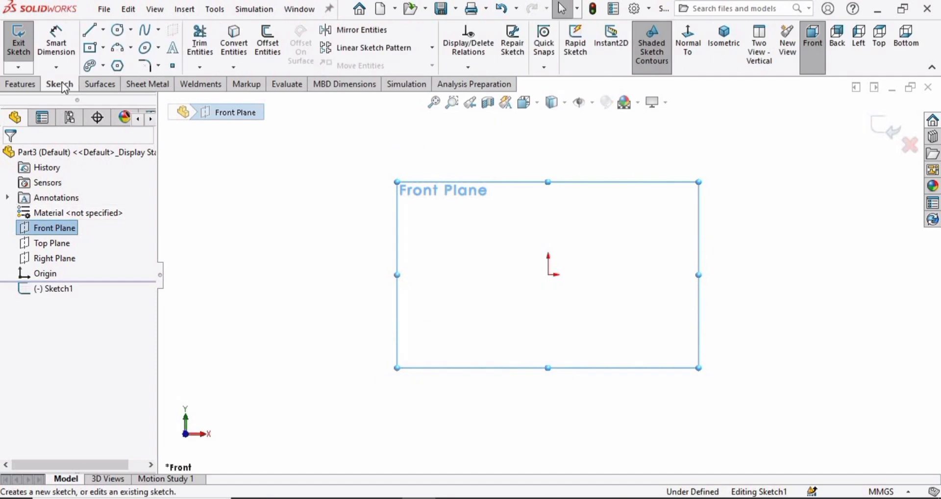
click(104, 31)
click(125, 62)
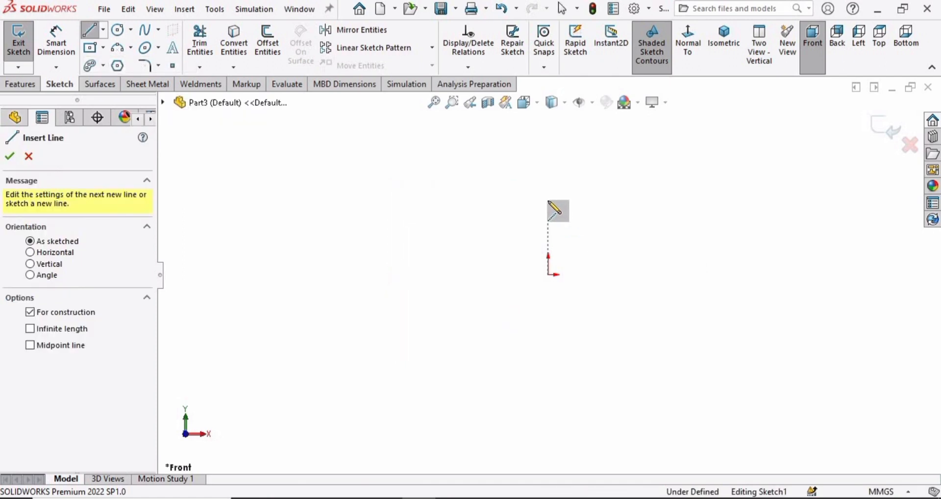
click(548, 202)
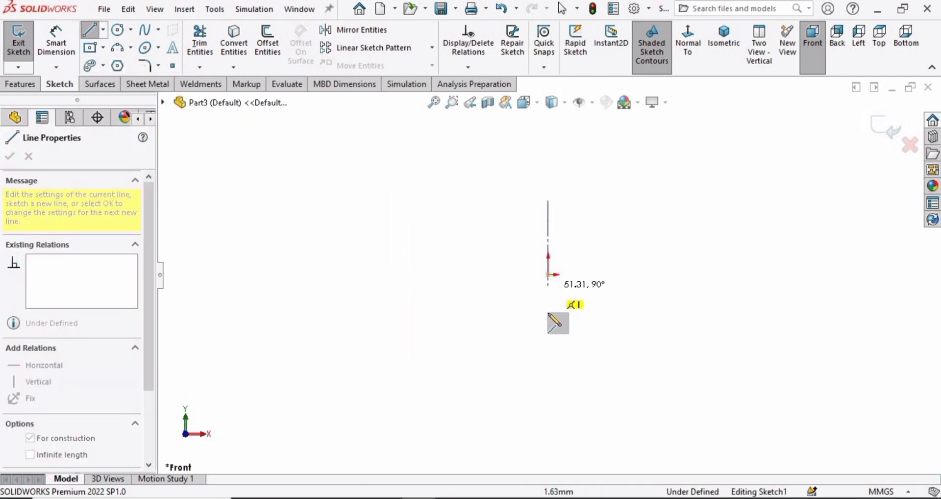
click(548, 351)
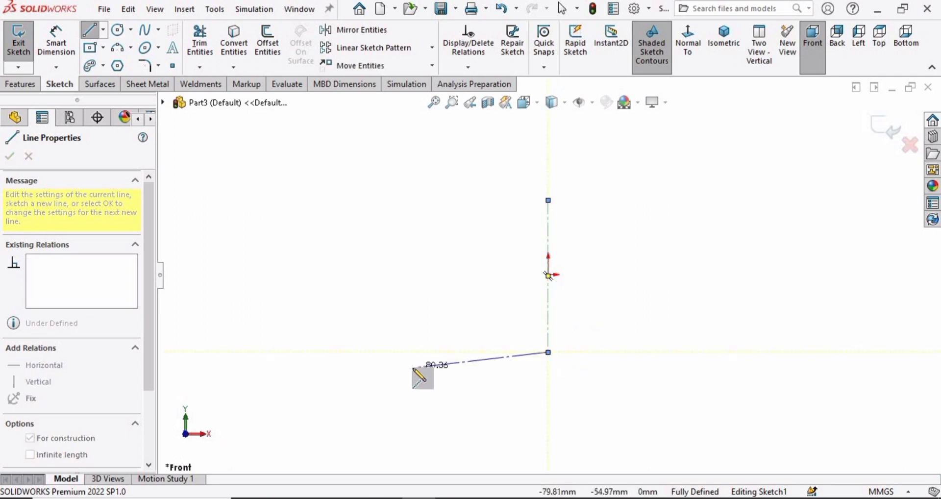
key(Escape)
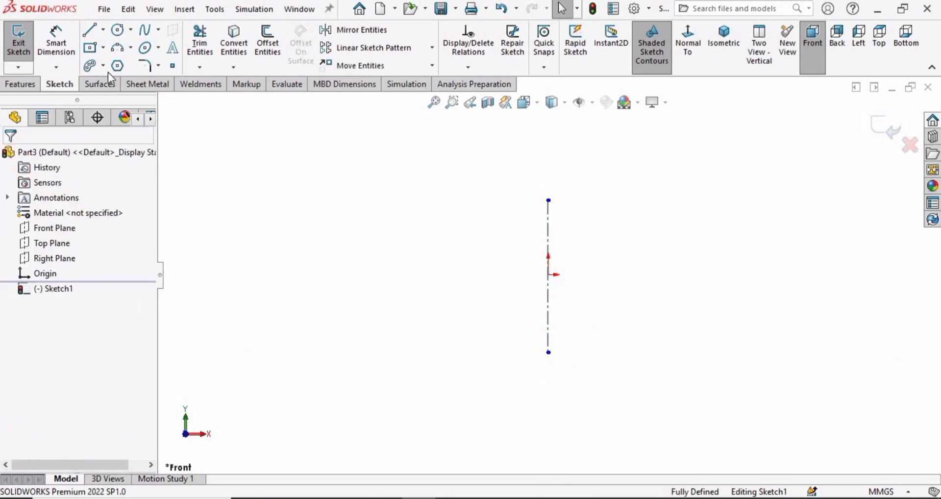
Step: Sketch a horizontal line about 28 mm above the origin, crossing the vertical centerline
click(88, 32)
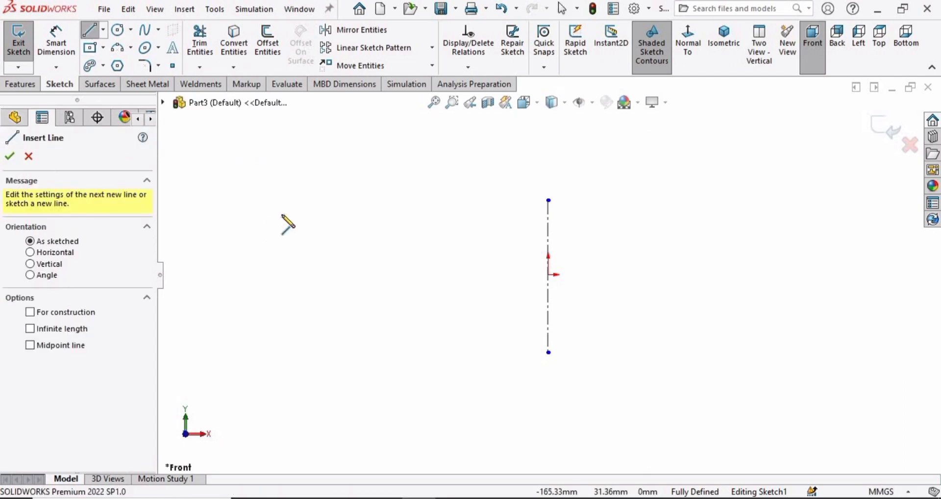
click(376, 227)
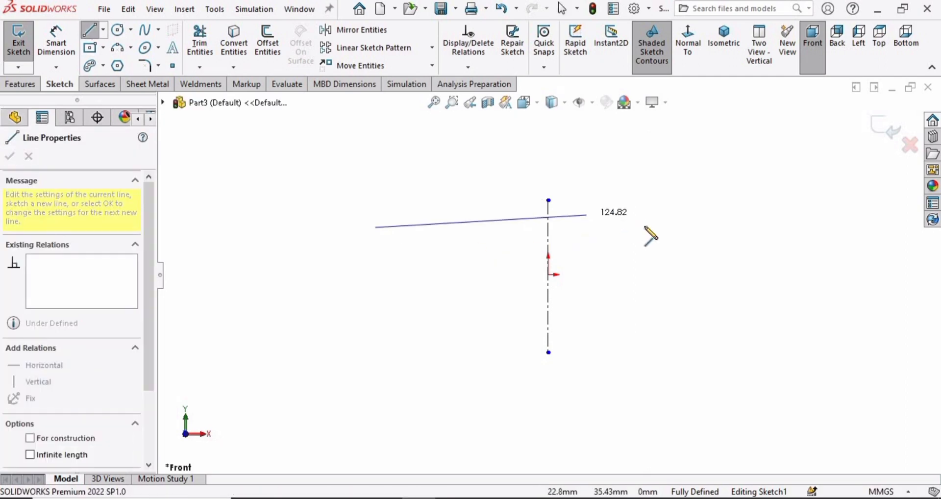
click(727, 228)
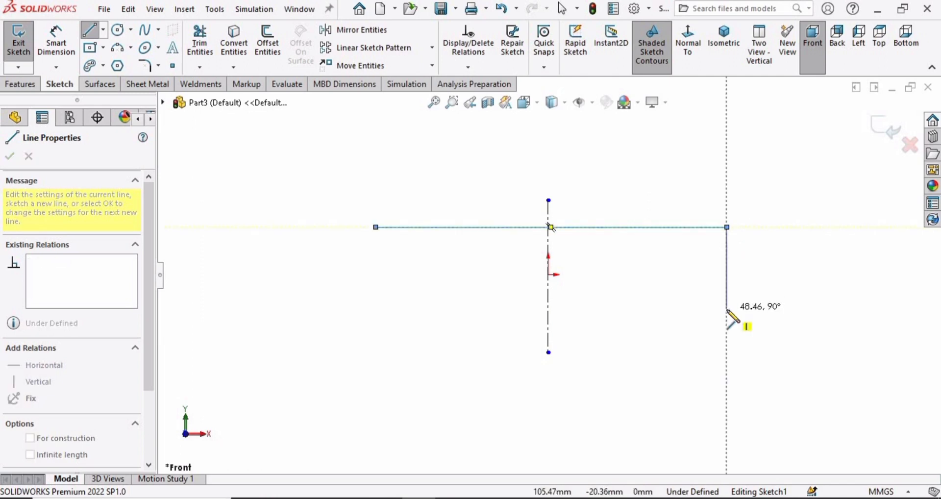
key(Escape)
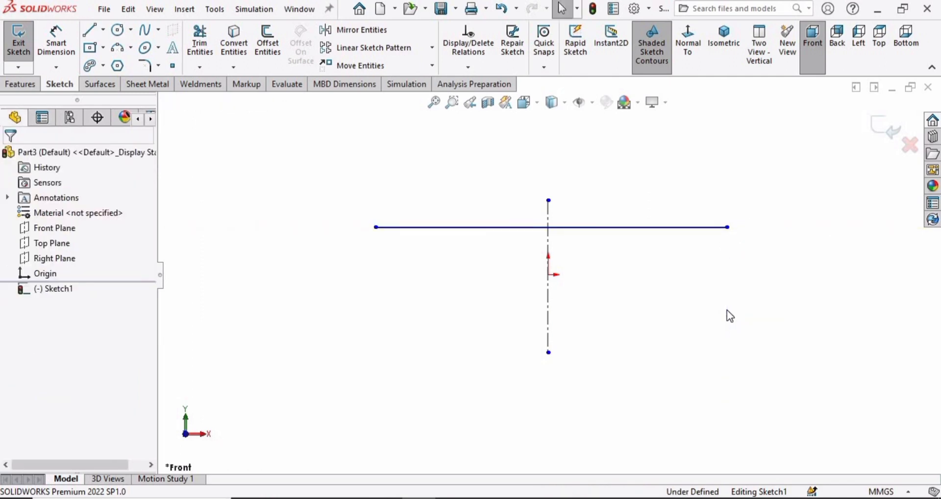
Step: Sketch a second, longer horizontal line about 280 mm long, about 33 mm below the origin and crossing the centerline
click(84, 30)
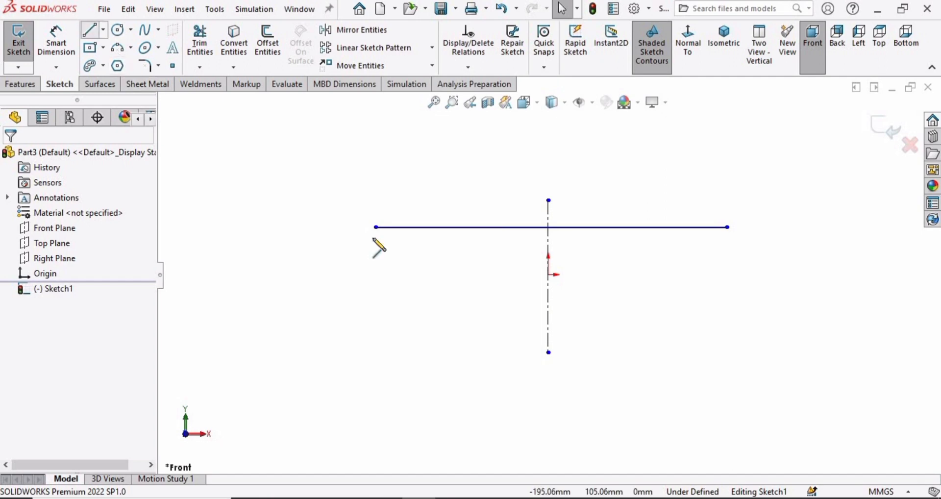
click(331, 331)
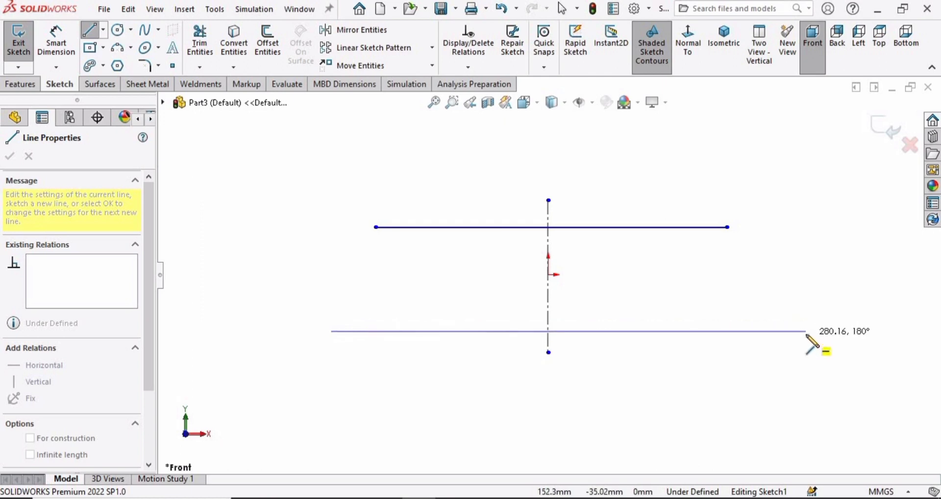
double_click(806, 332)
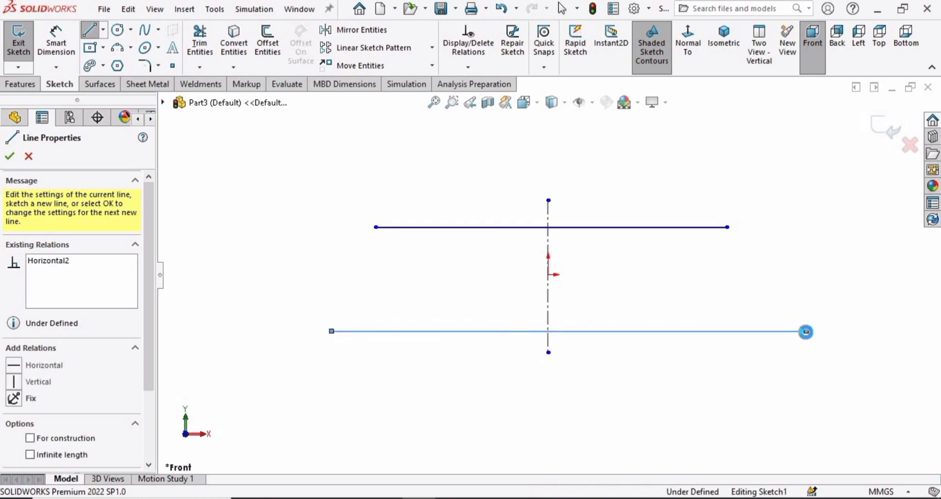
key(Escape)
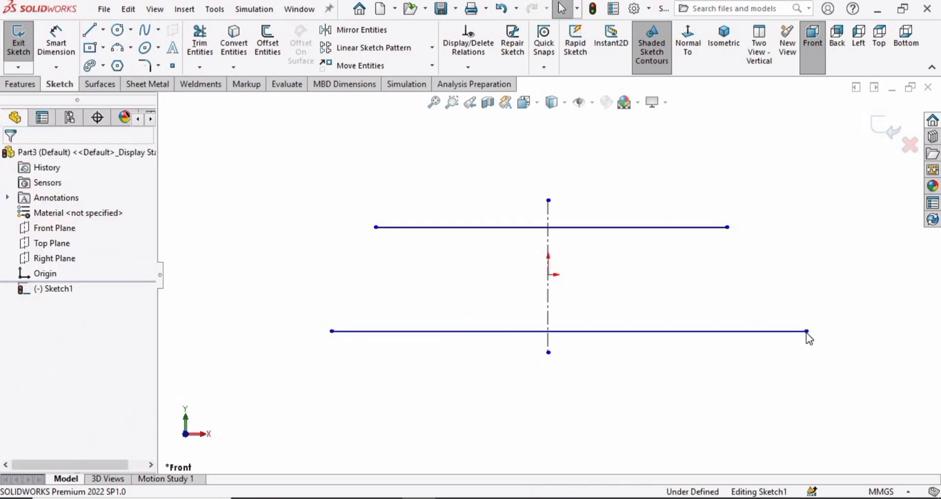
Step: Make the upper line's two endpoints symmetric about the vertical centerline
click(727, 226)
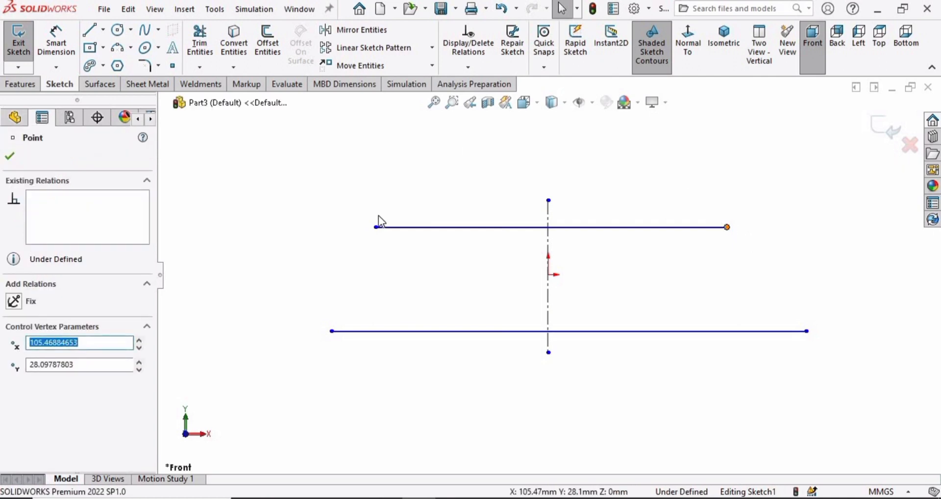
ctrl+click(376, 228)
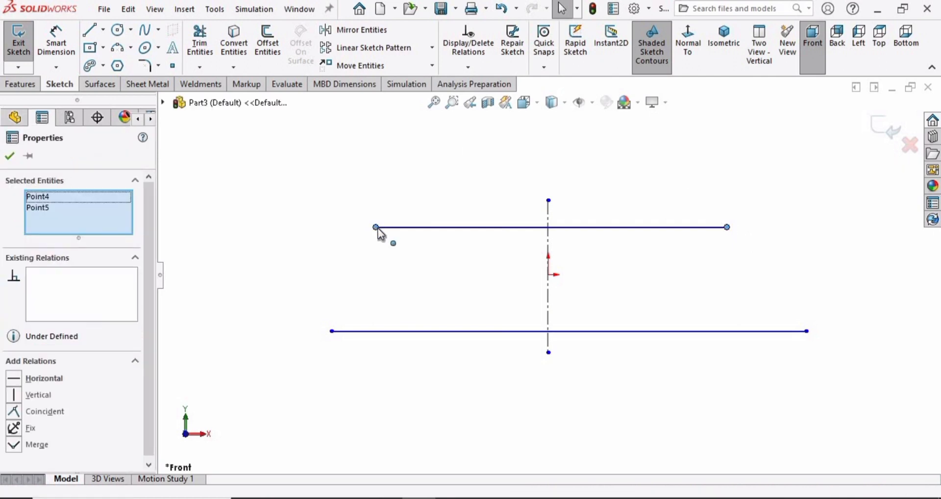
ctrl+click(548, 254)
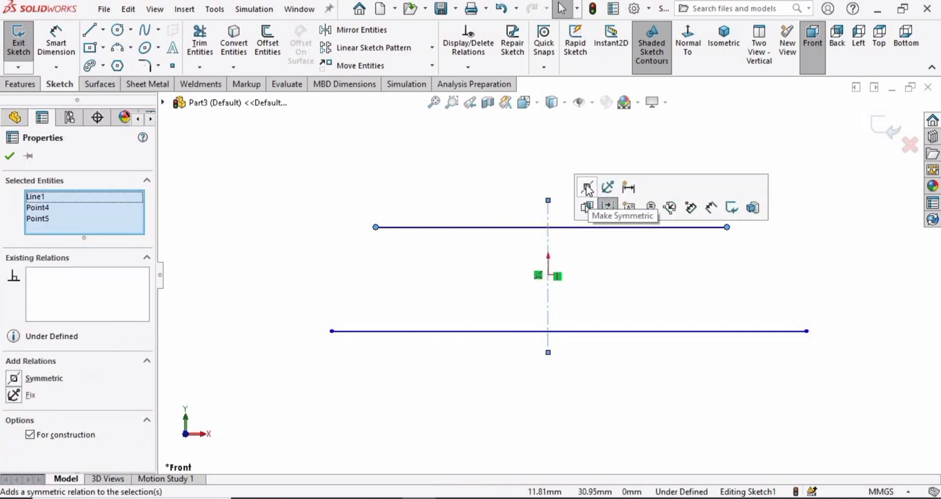
click(588, 189)
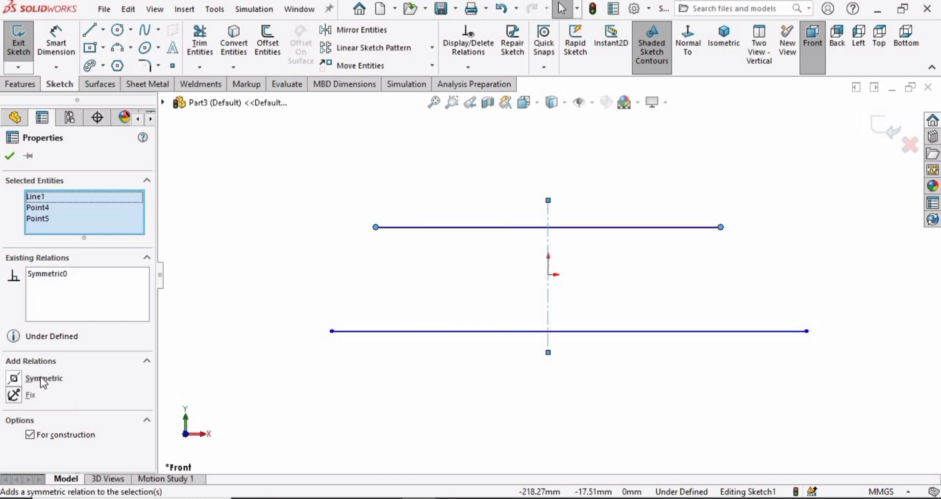
click(13, 159)
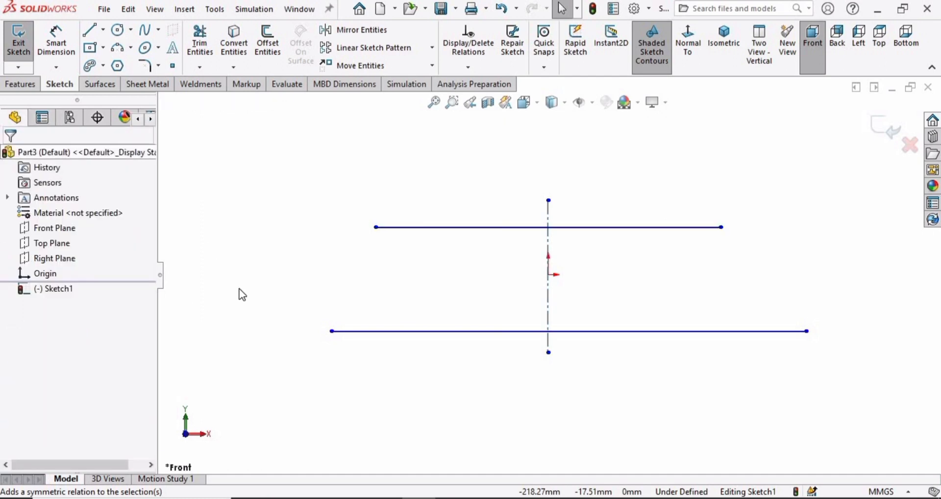
Step: Make the lower line's two endpoints symmetric about the vertical centerline
click(332, 332)
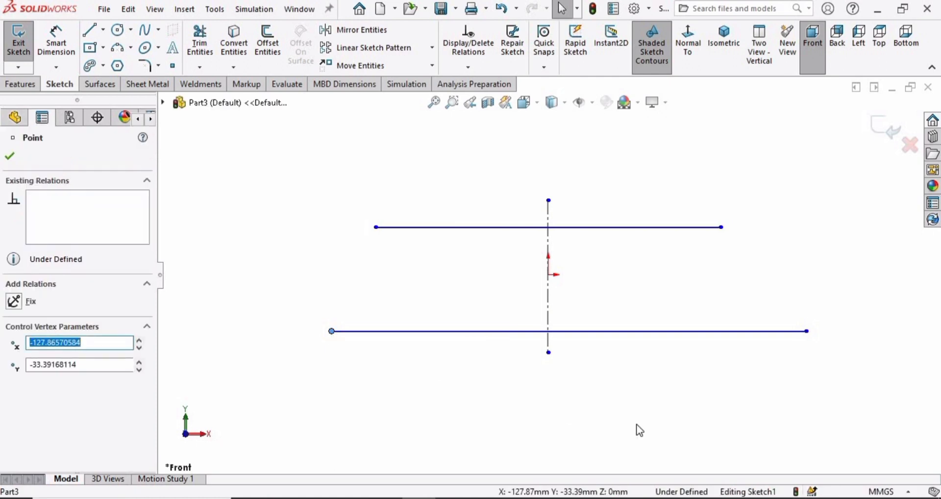
ctrl+click(806, 332)
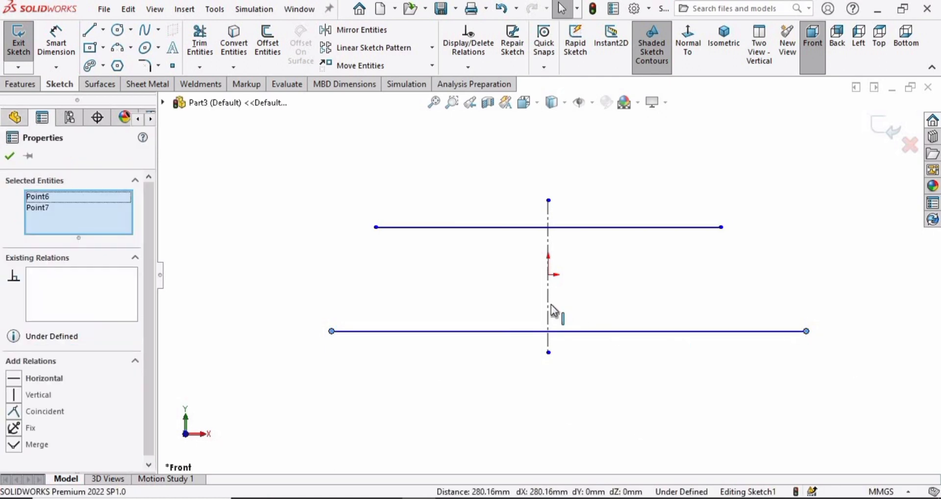
ctrl+click(548, 312)
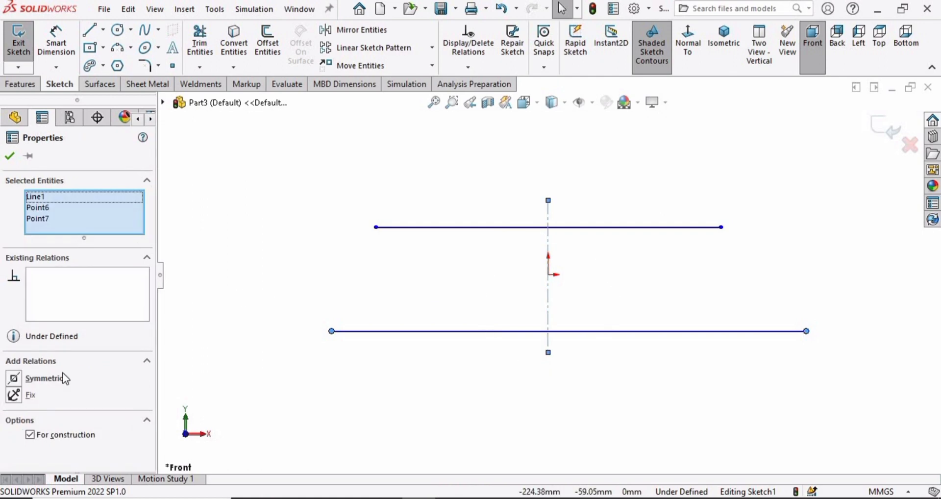
click(44, 378)
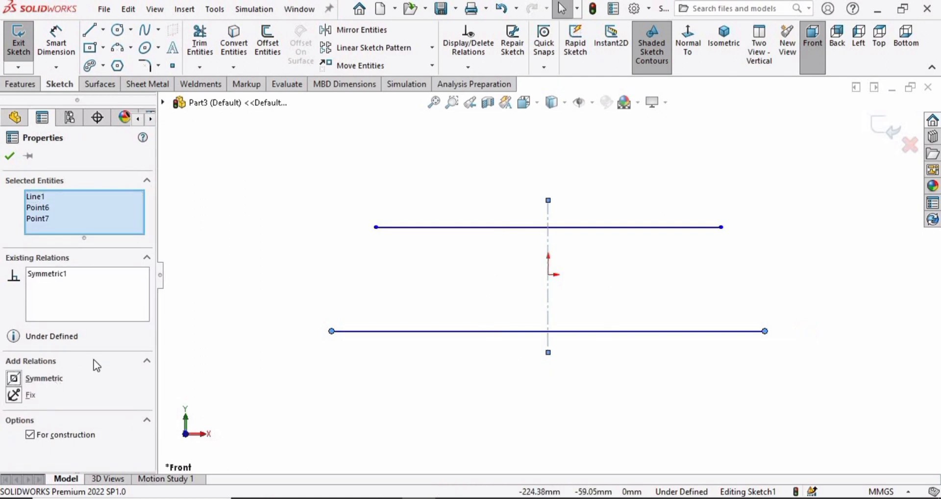
click(382, 378)
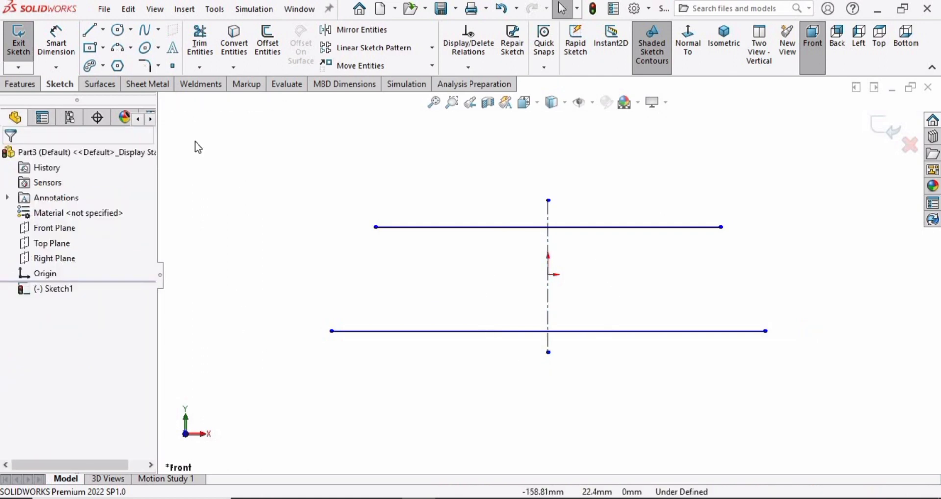
Step: Dimension the upper horizontal line's length as 120 mm
click(55, 44)
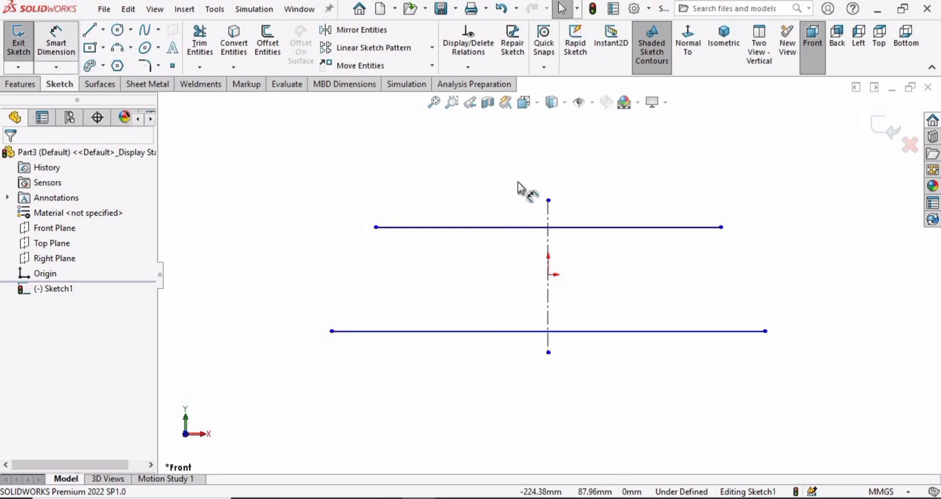
click(506, 228)
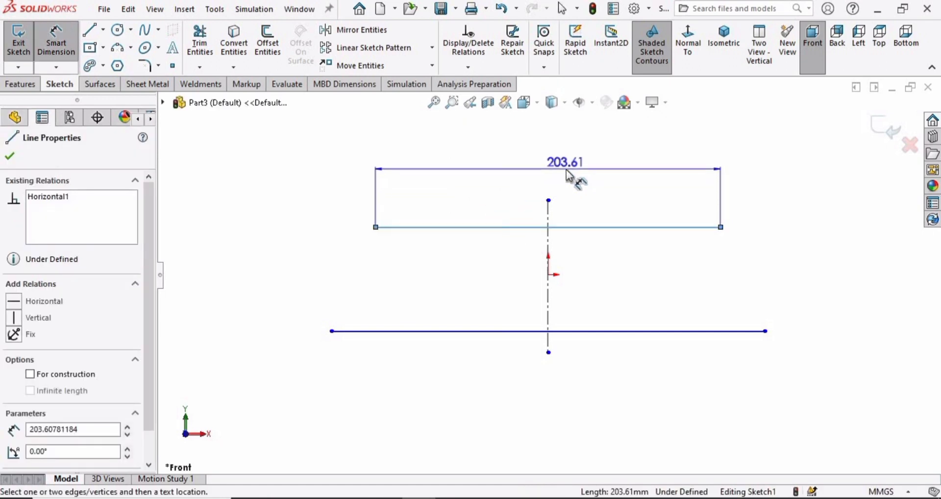
click(566, 169)
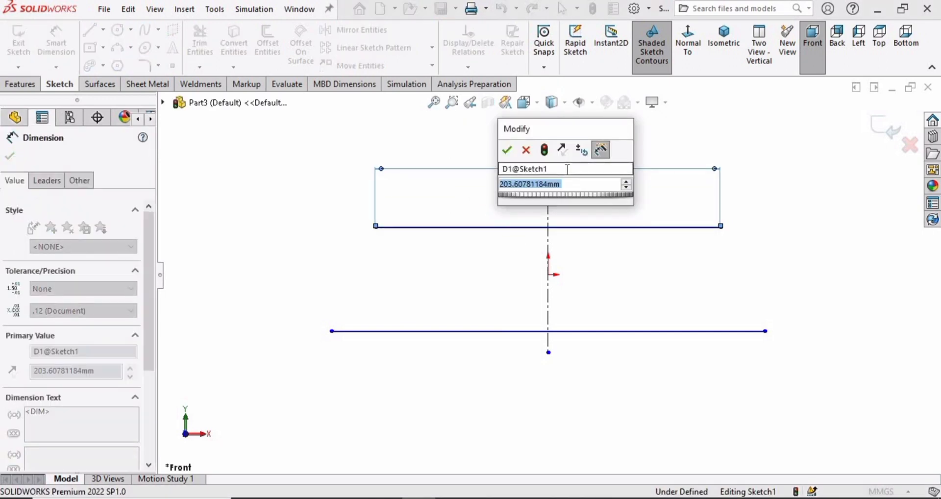
text(120)
key(Return)
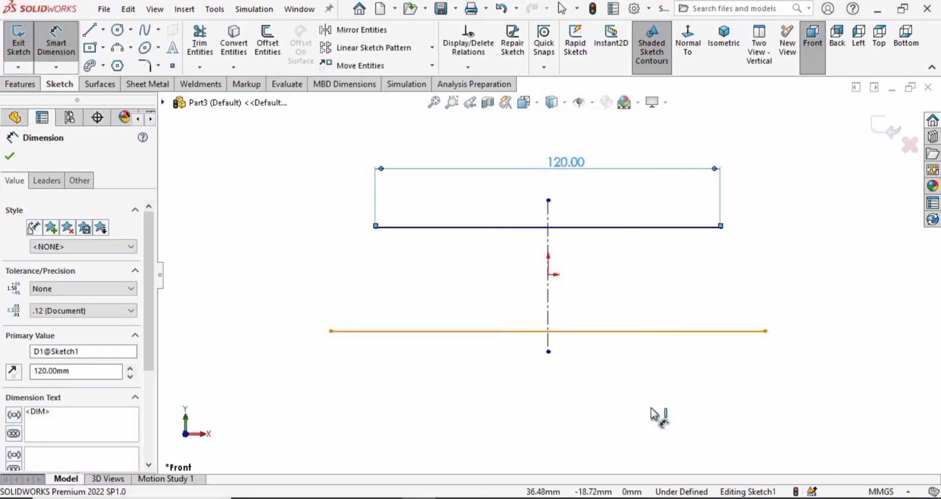
Step: Dimension the lower horizontal line's length as 150 mm
click(563, 331)
click(548, 395)
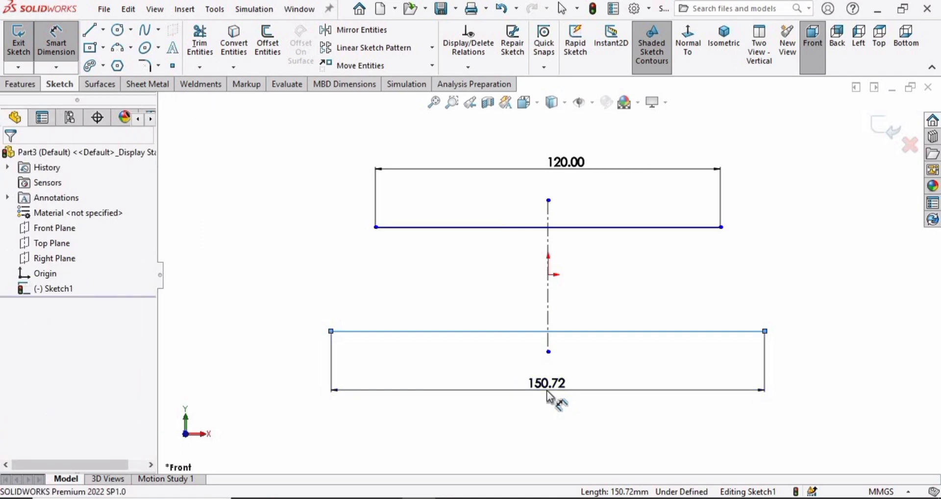
text(150)
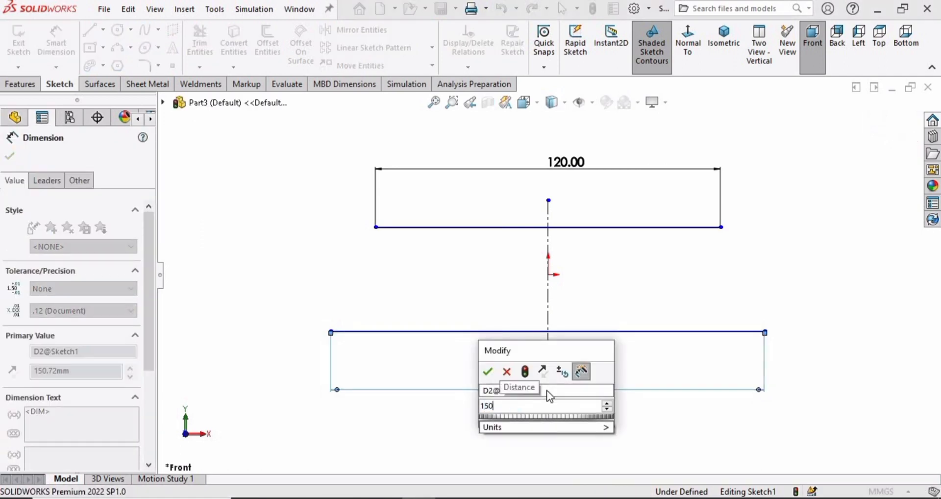
key(Return)
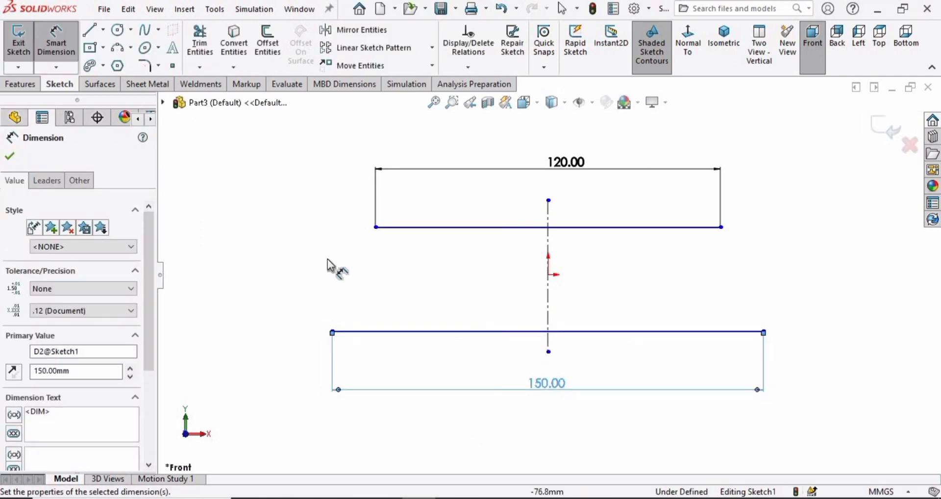
key(Escape)
key(Escape)
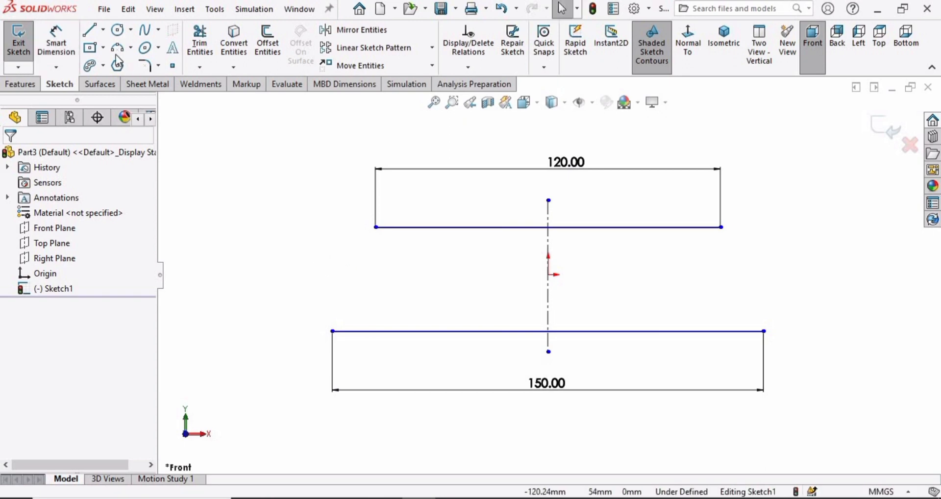
Step: Draw a slanted line joining the left endpoints of the upper and lower horizontal lines
click(90, 33)
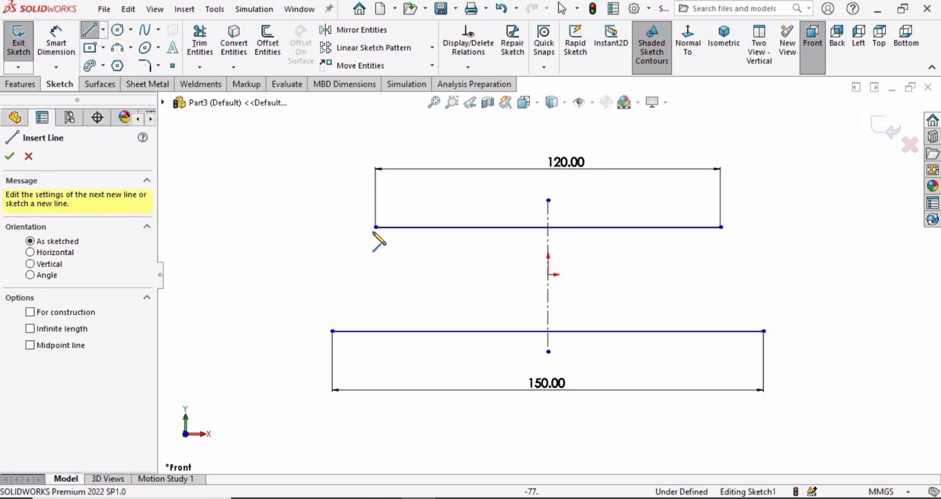
click(375, 227)
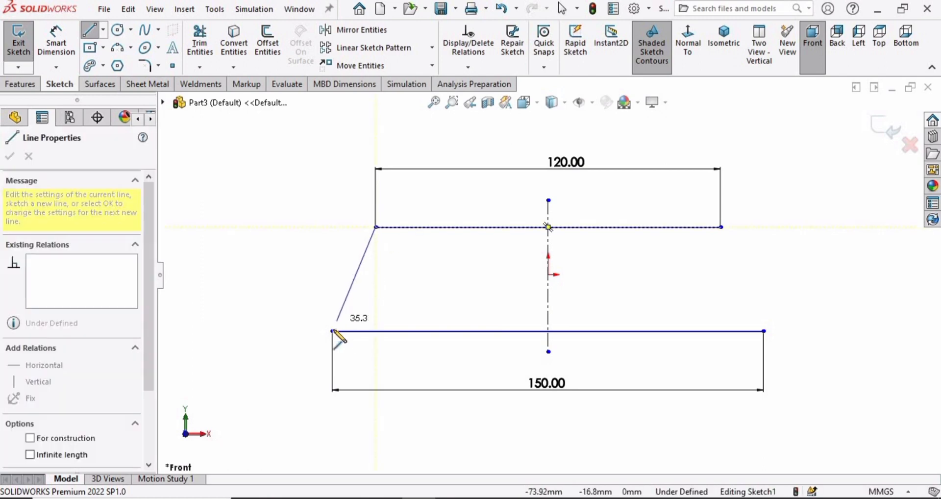
click(332, 331)
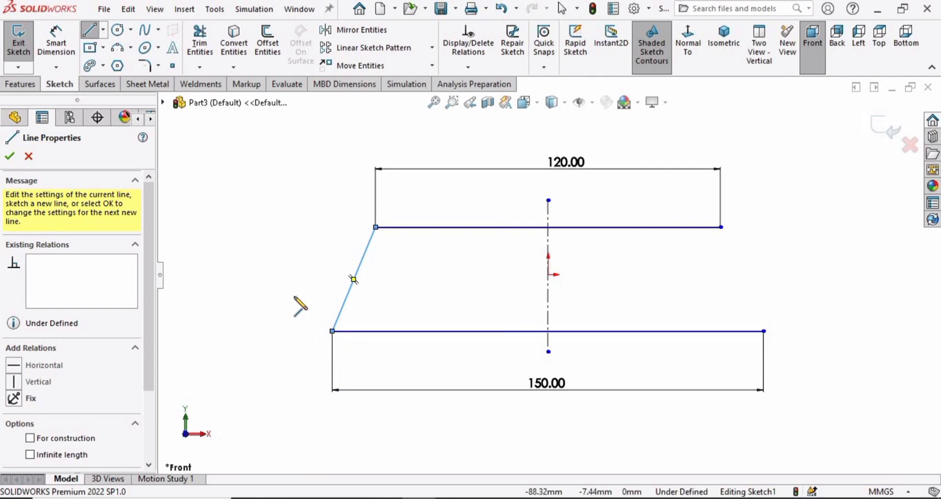
key(Escape)
key(Escape)
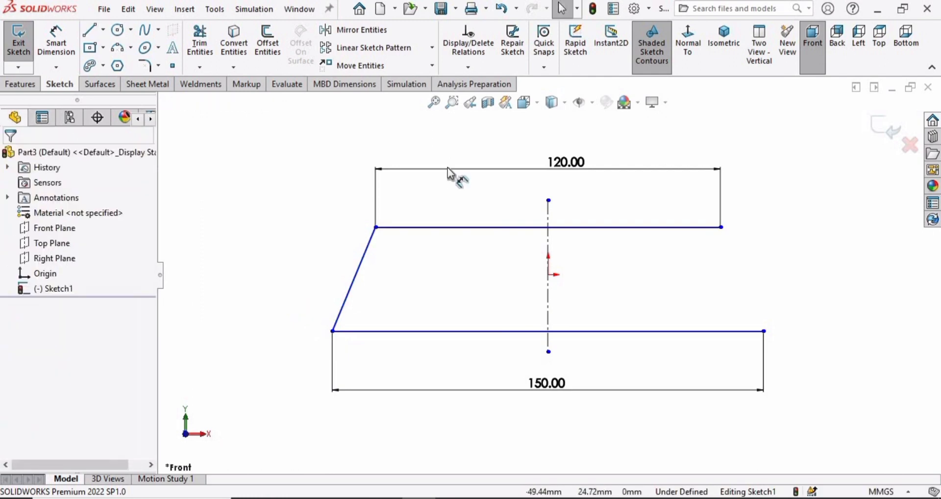
Step: Mirror the slanted left side line about the vertical centerline, keeping the original, to close the trapezoid
click(372, 31)
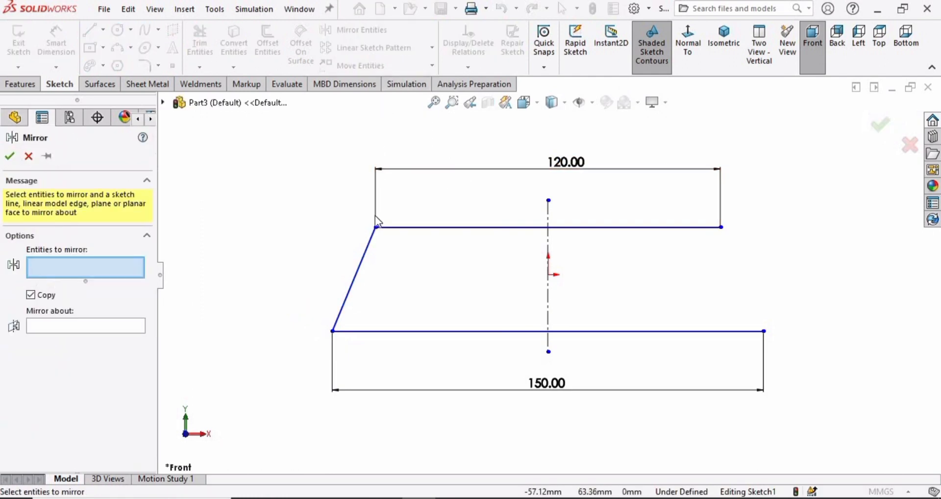
click(365, 259)
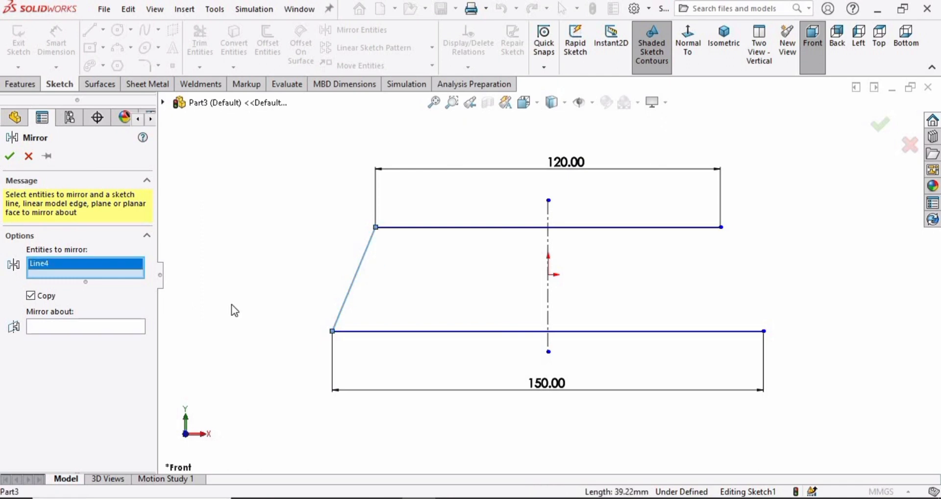
click(103, 328)
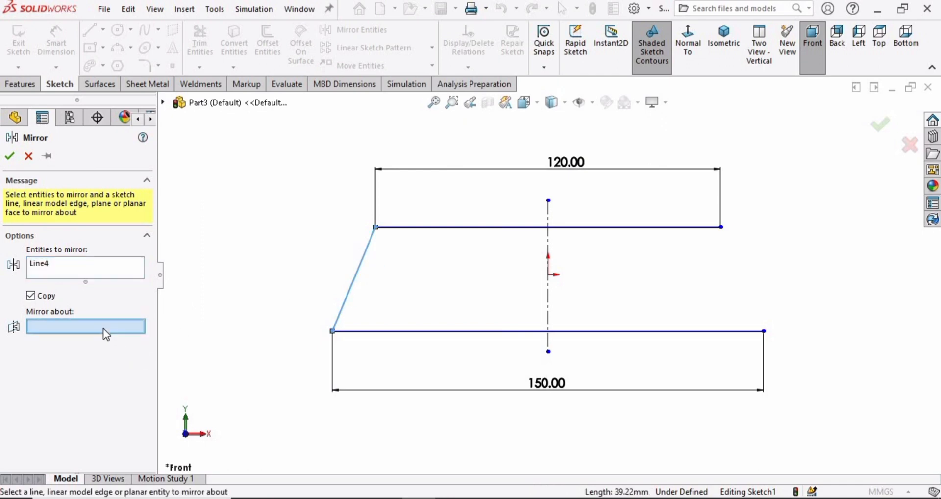
click(549, 243)
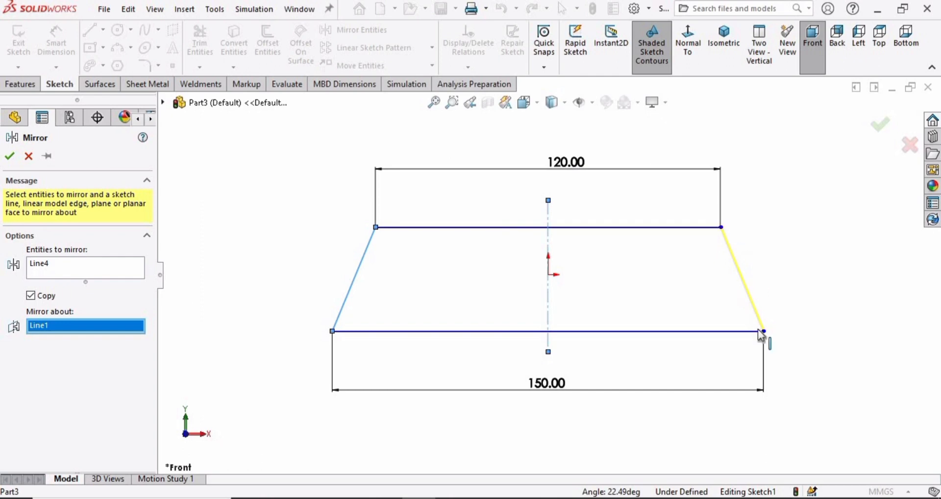
click(11, 156)
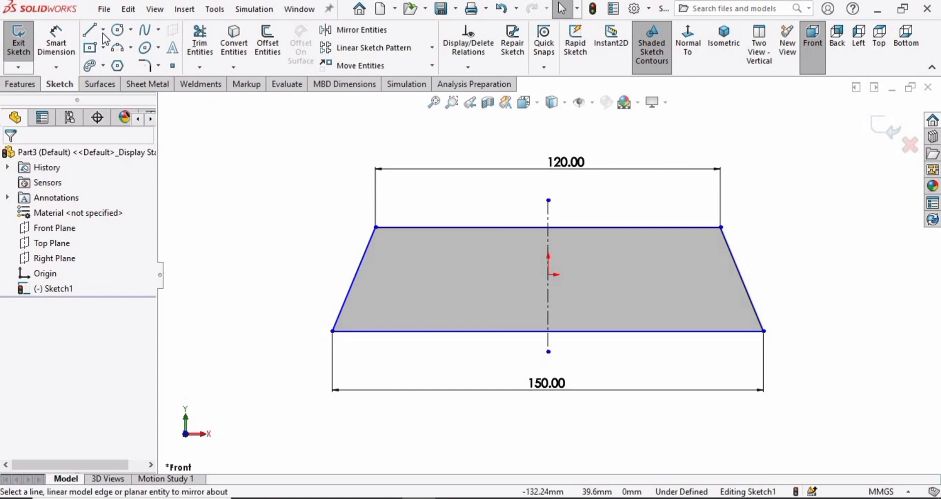
Step: Sketch a circle about 37 mm in diameter centered on the midpoint of the trapezoid's upper line
click(117, 30)
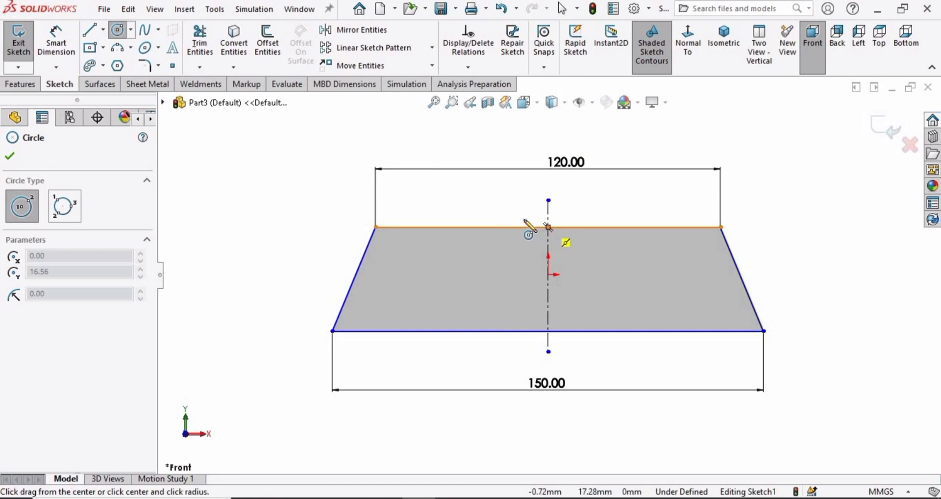
click(548, 227)
click(499, 216)
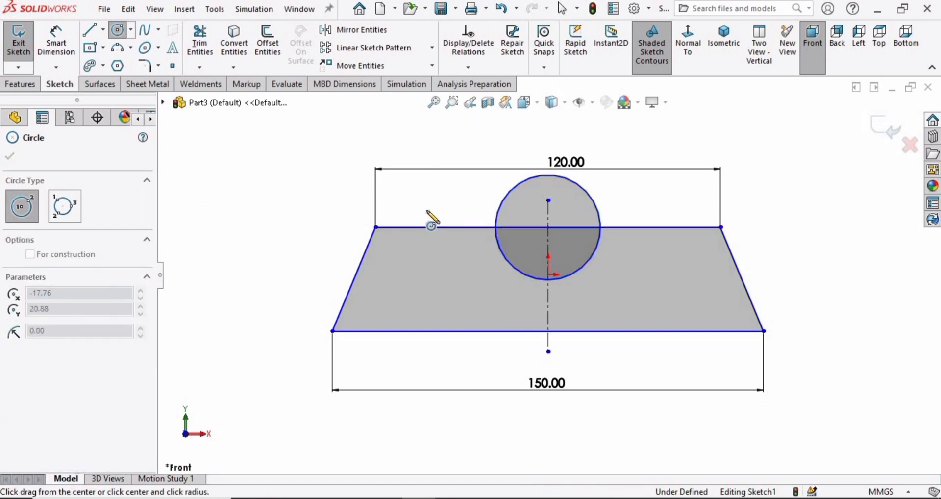
click(432, 225)
key(Escape)
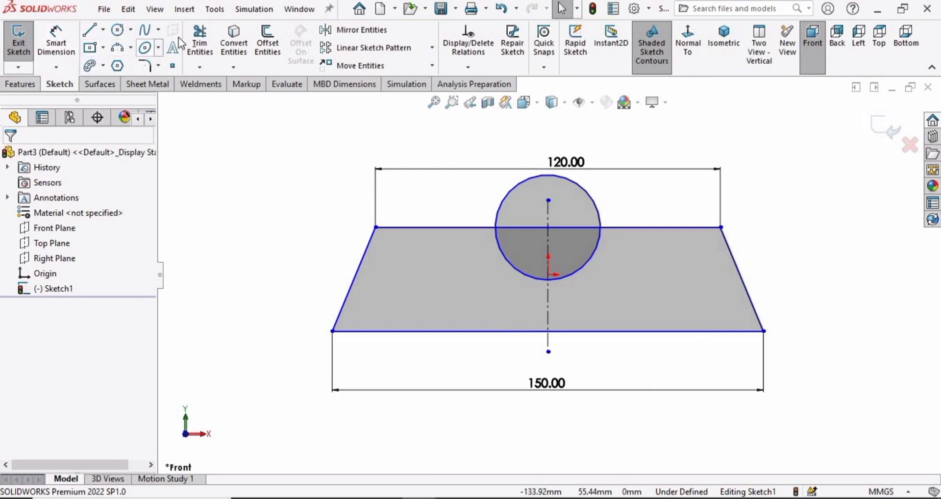
Step: Dimension the circle's diameter as 40 mm
click(56, 42)
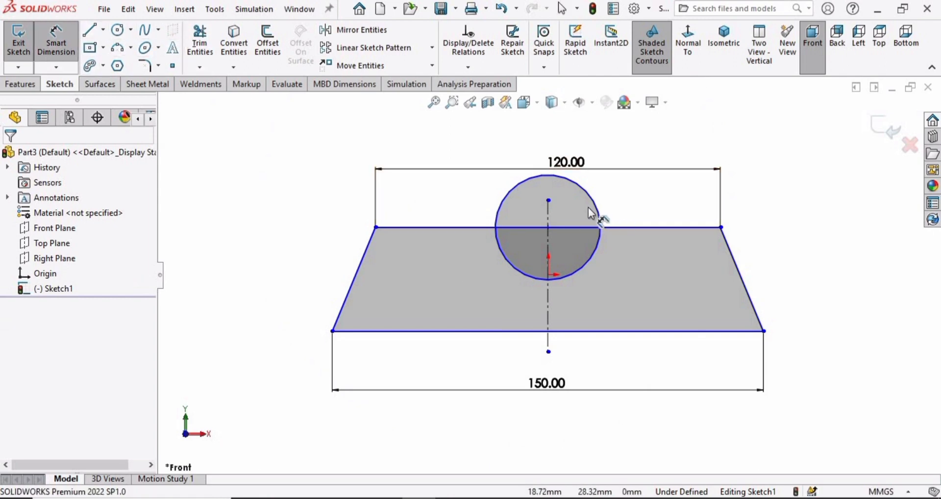
click(598, 208)
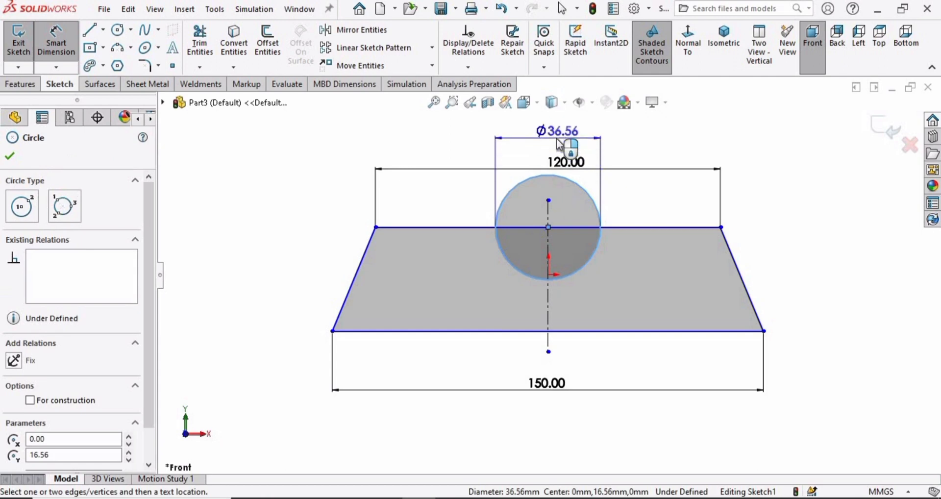
key(z)
click(553, 172)
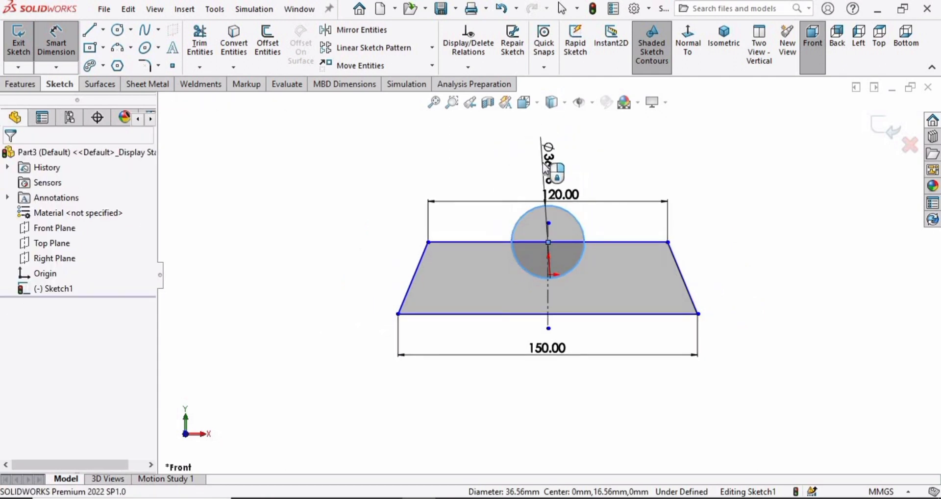
click(543, 163)
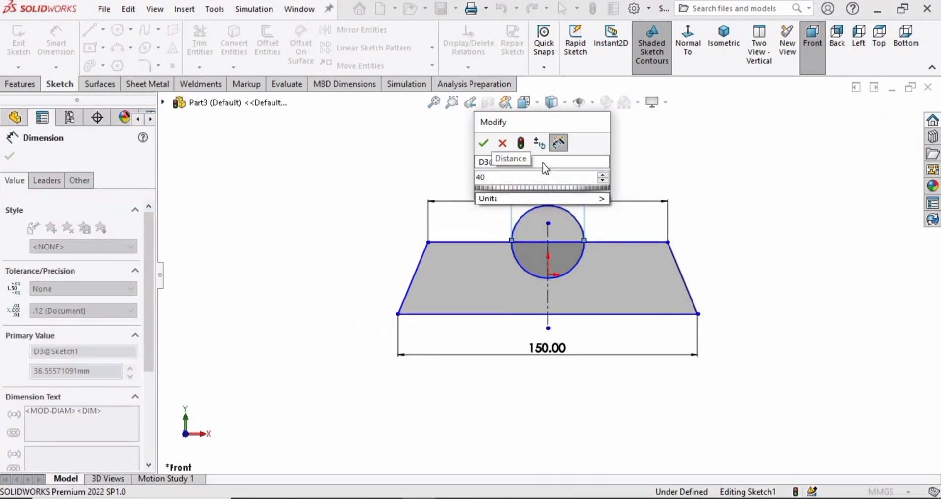
key(Return)
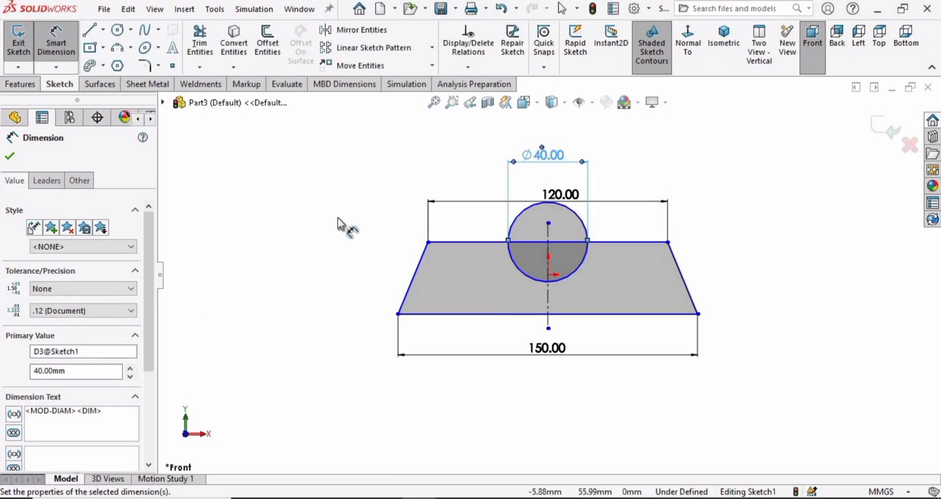
click(10, 157)
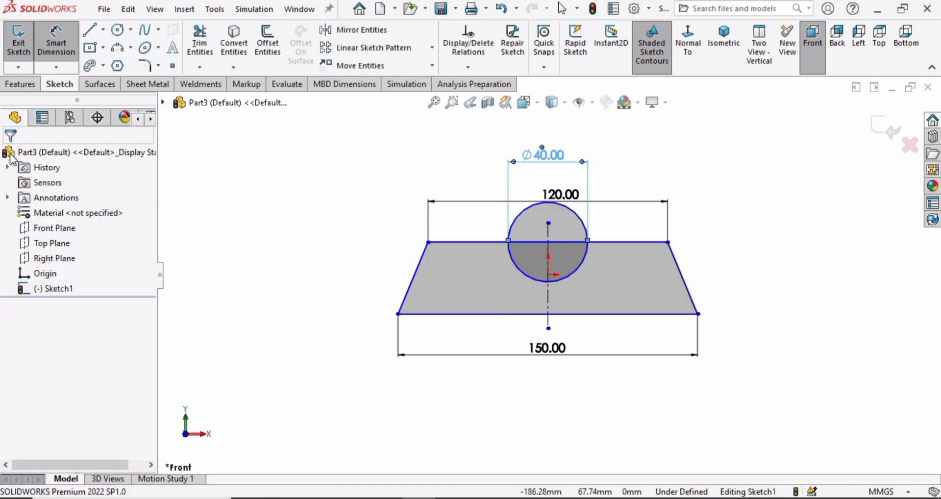
Step: Trim away the circle's upper half and the upper line's segment inside it, leaving a semicircular notch in the trapezoid
click(200, 44)
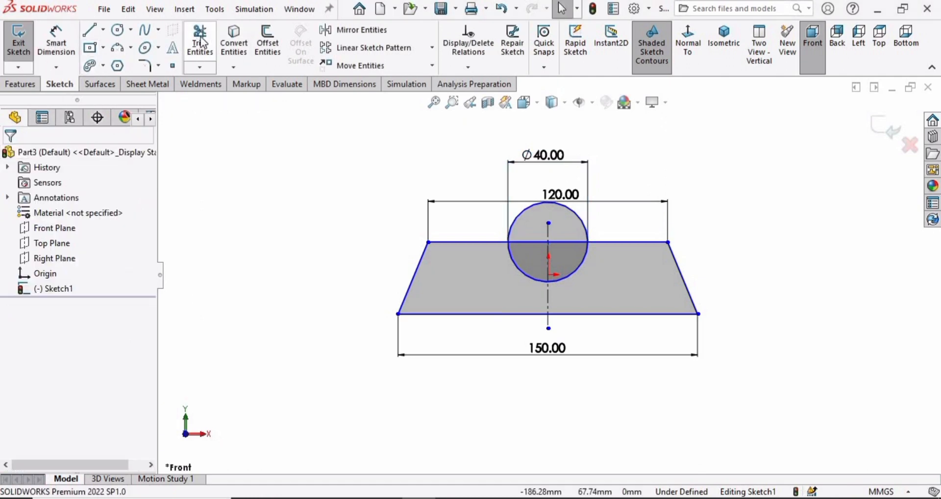
scroll(557, 233, down, 2)
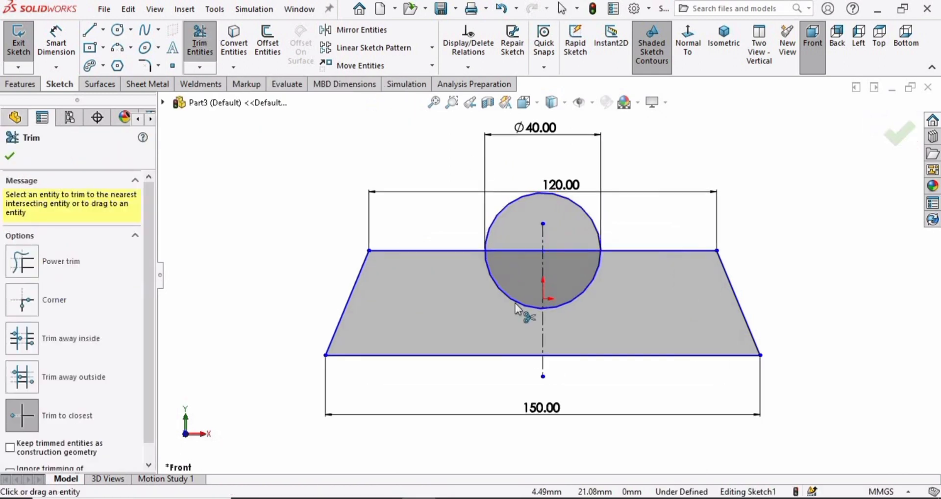
click(506, 205)
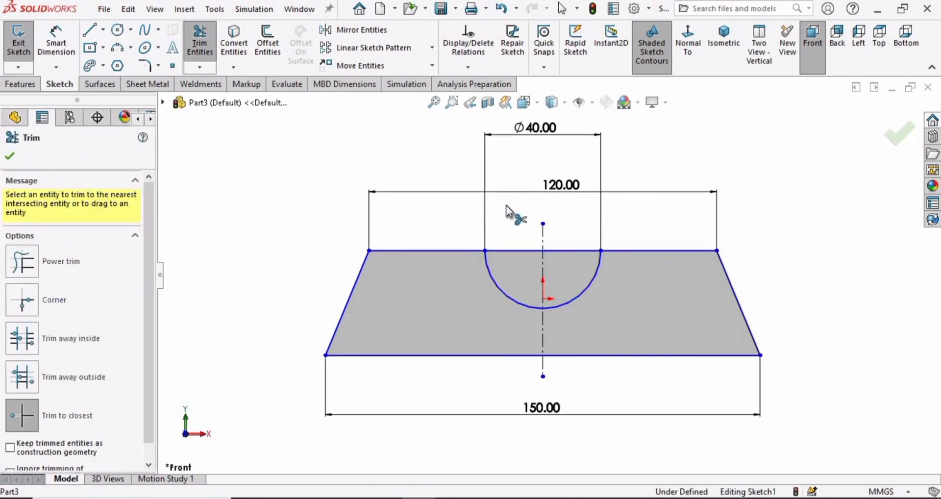
click(519, 250)
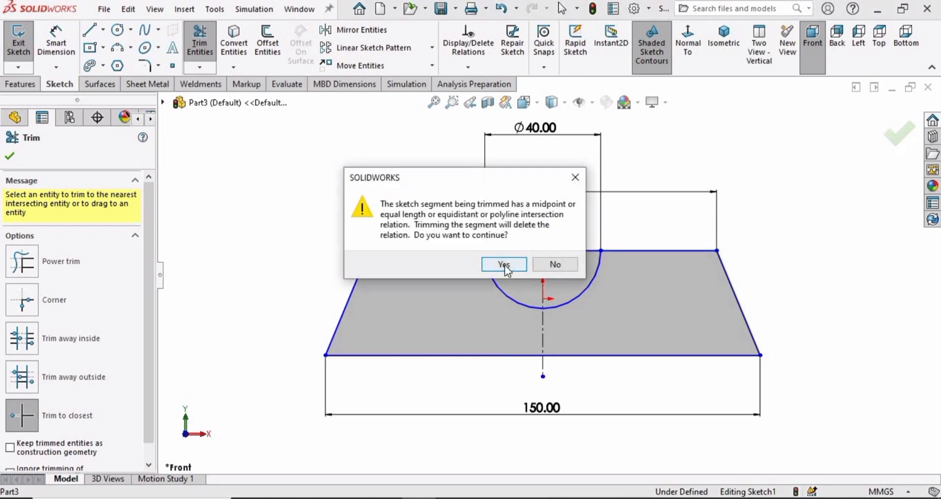
click(504, 266)
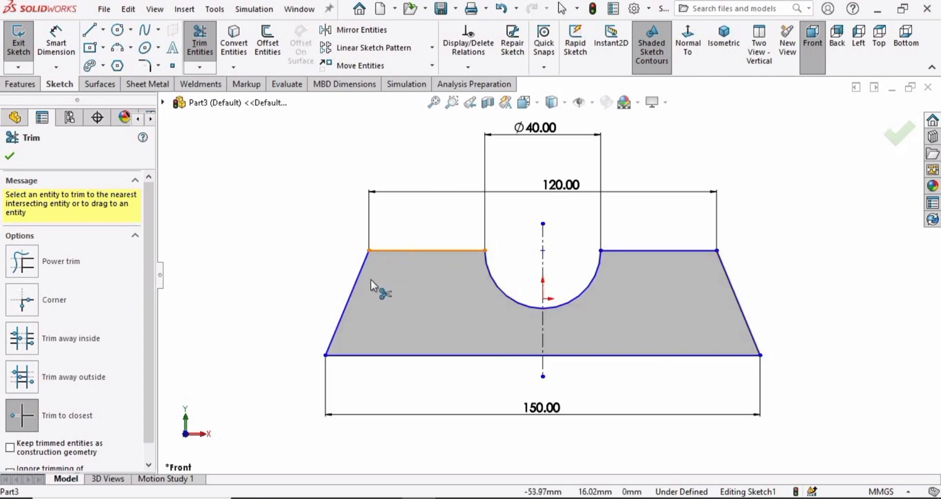
click(11, 157)
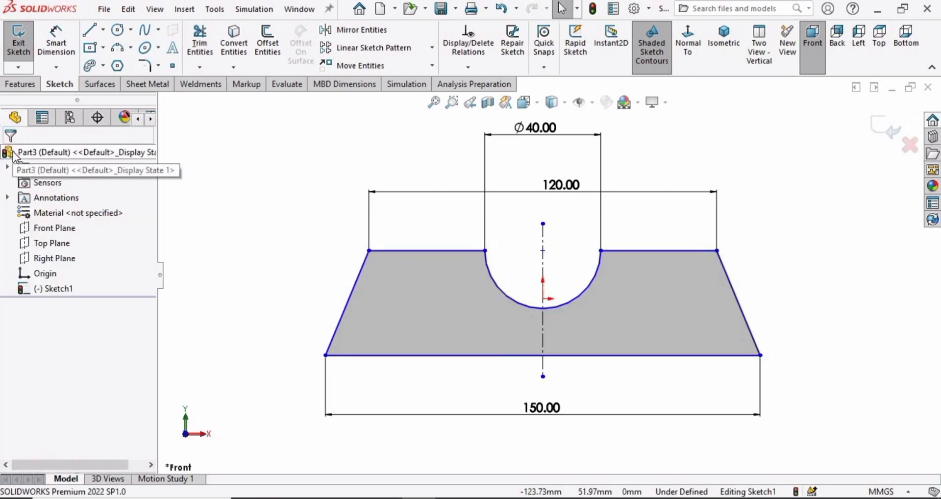
Step: Dimension the vertical distance between the trapezoid's upper and lower edges as 35 mm
click(56, 43)
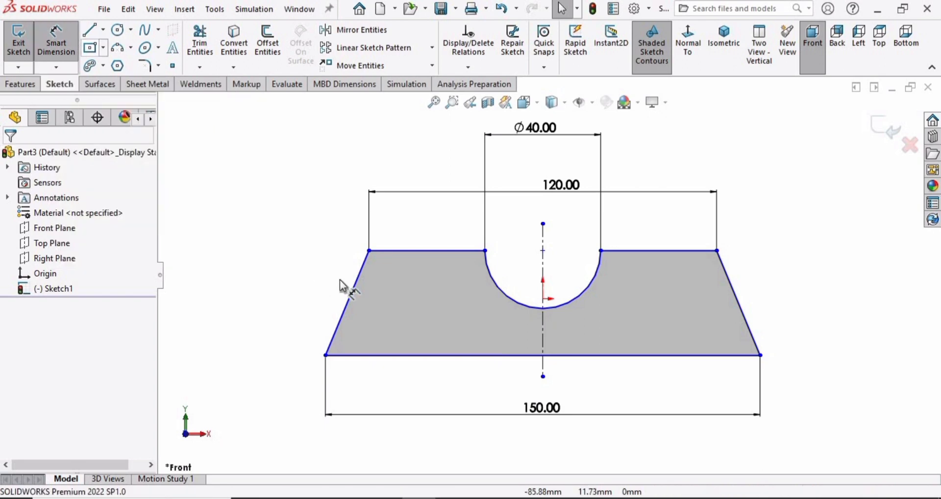
click(402, 251)
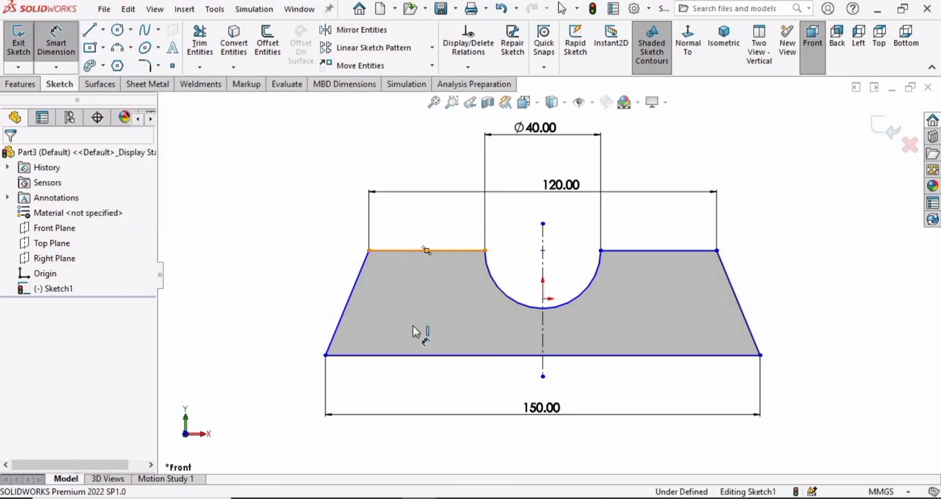
click(402, 356)
click(236, 313)
text(35)
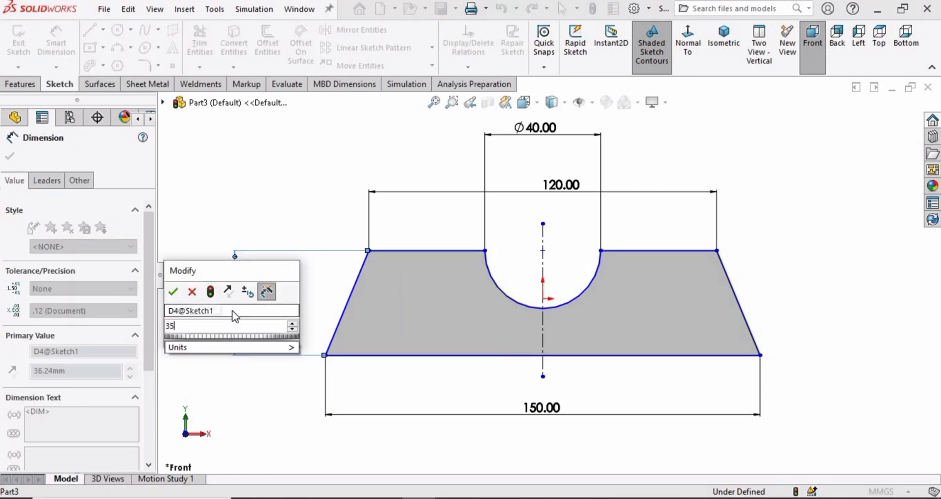
key(Return)
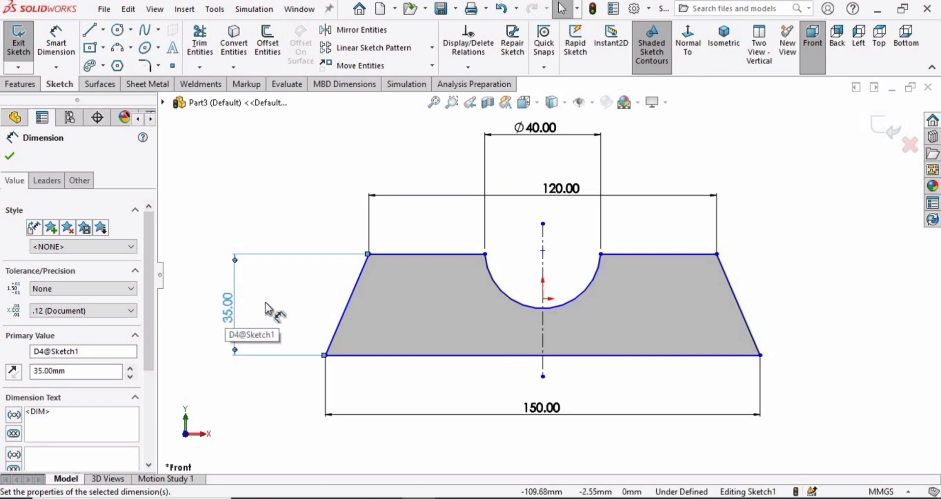
click(10, 156)
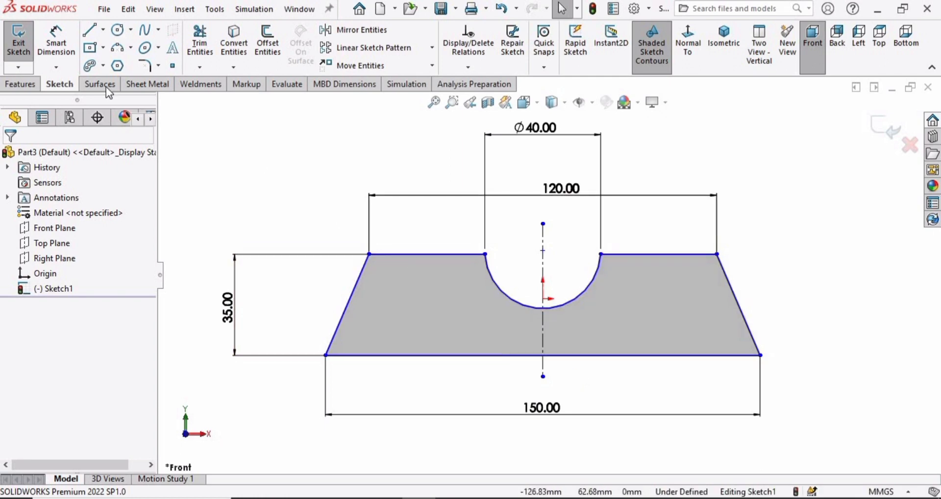
Step: Extrude the notched trapezoid profile 50 mm as a blind boss
click(20, 86)
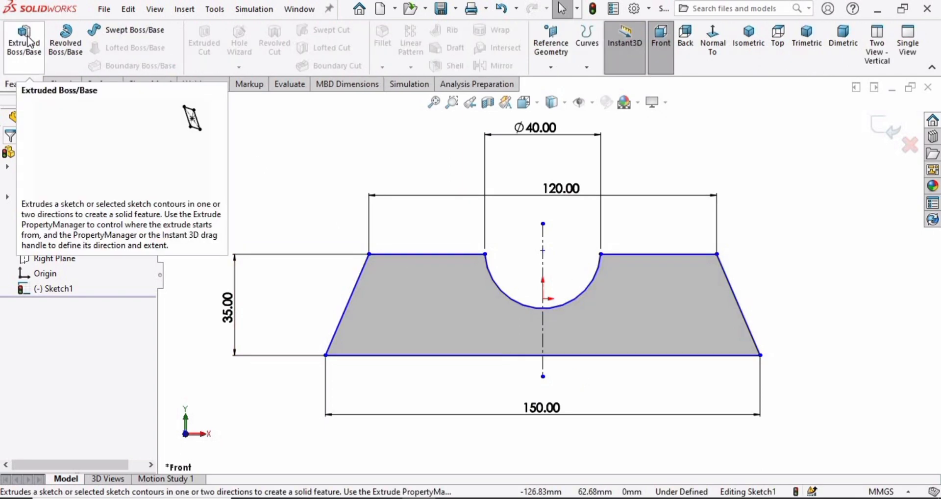
click(24, 41)
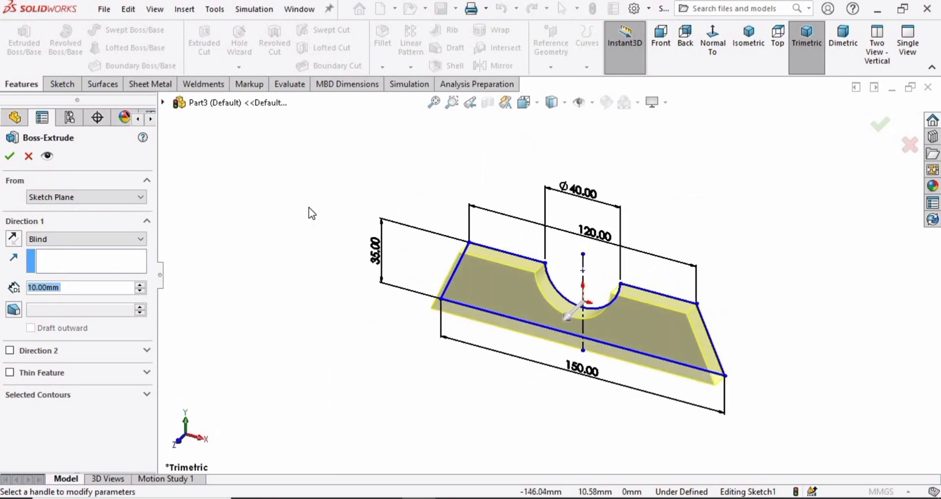
click(139, 284)
click(139, 283)
click(139, 284)
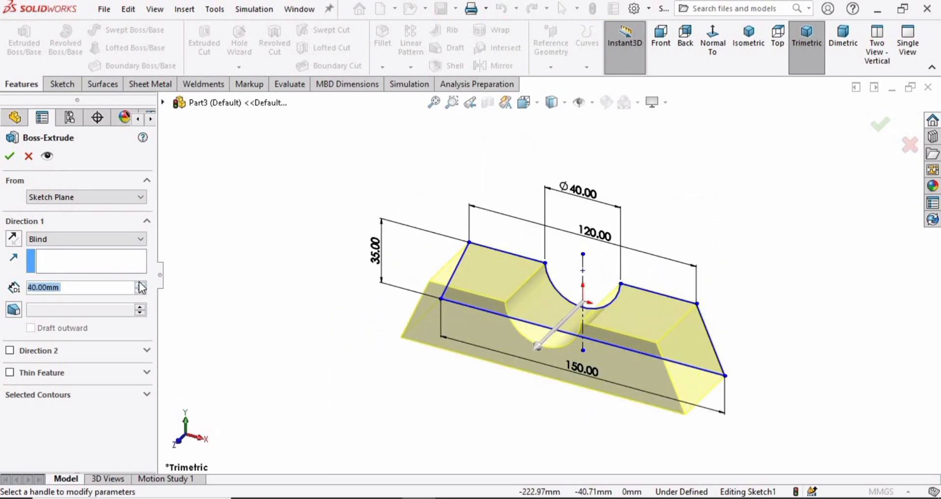
click(140, 284)
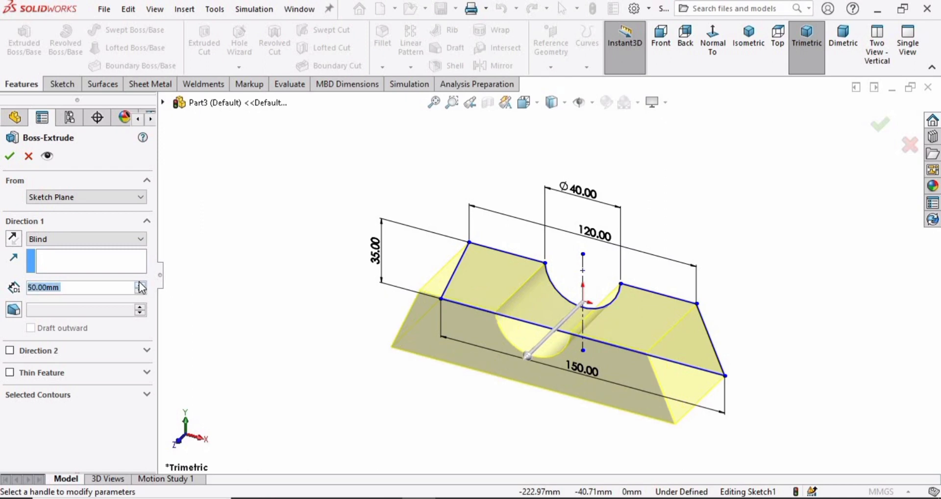
click(10, 157)
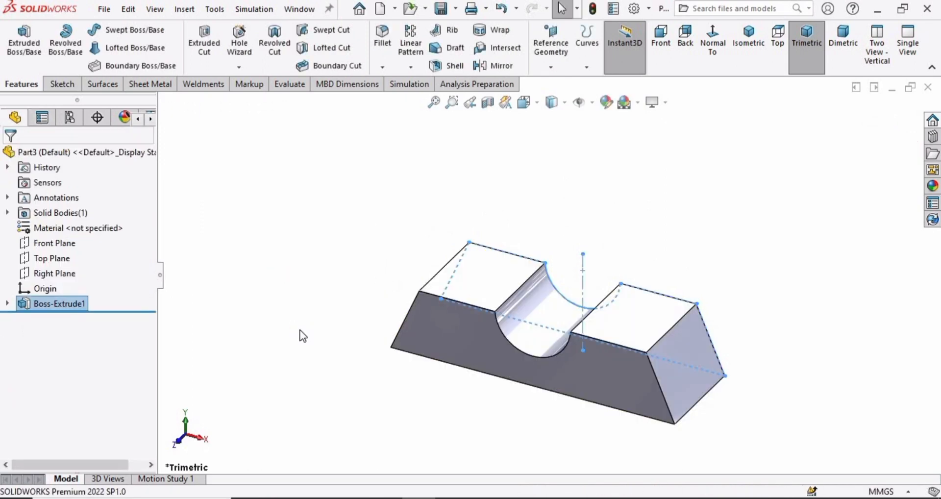
click(302, 335)
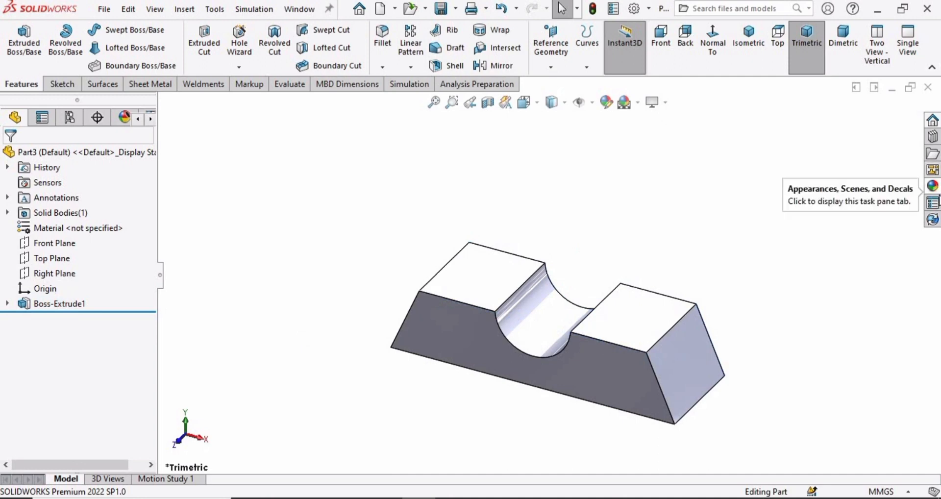
Step: Apply an appearance from the Metal > Steel library to the whole part
click(927, 188)
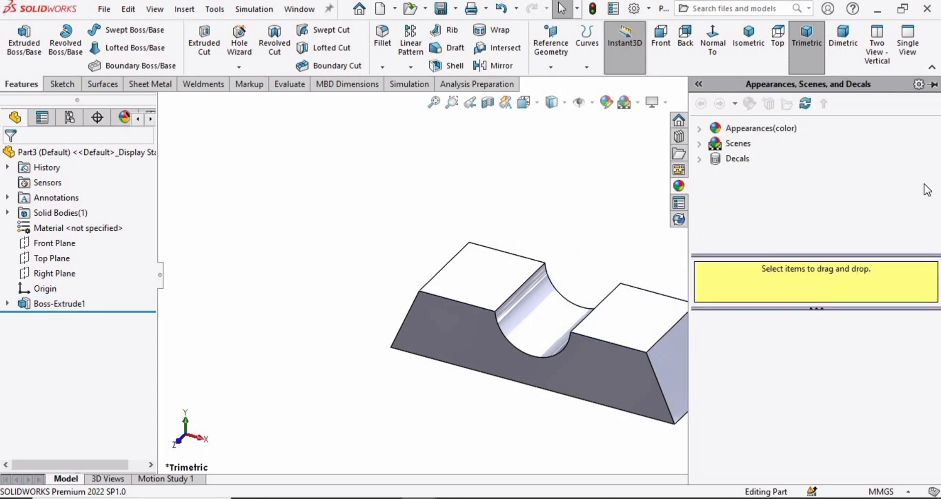
click(698, 130)
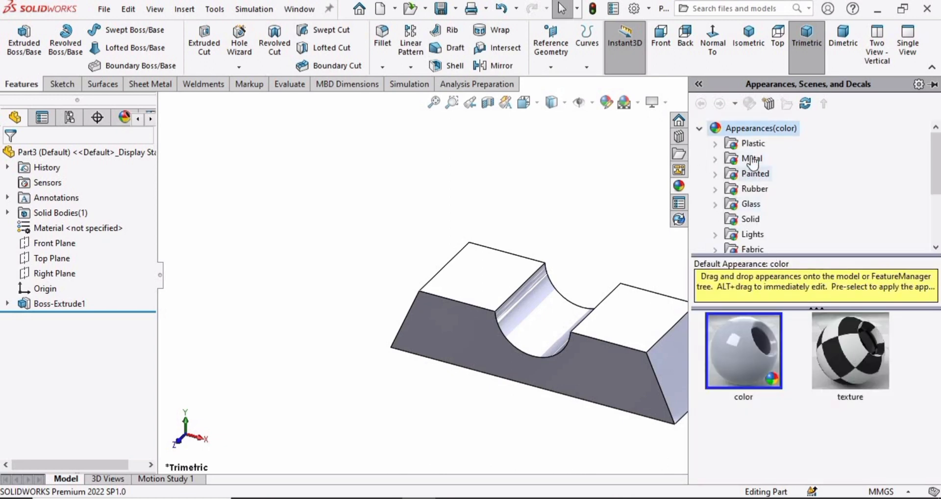
click(752, 160)
click(715, 159)
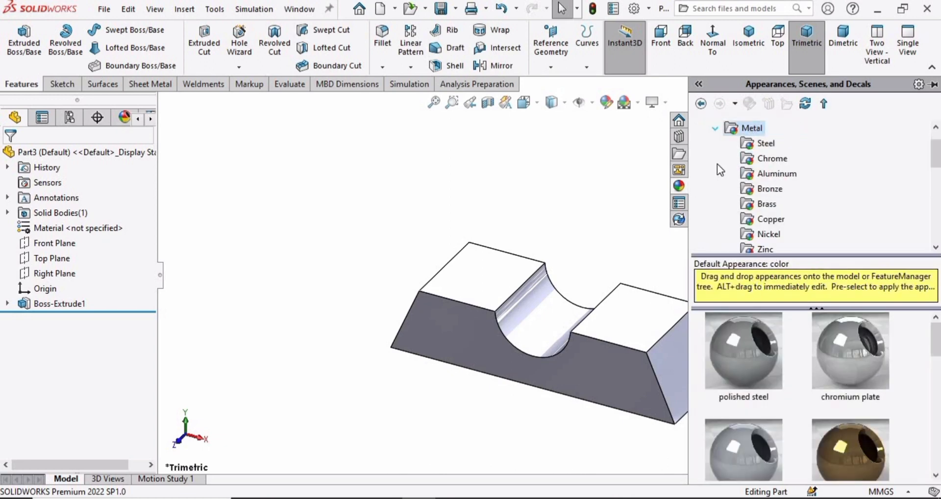
click(765, 143)
drag(936, 345, 937, 362)
double_click(861, 365)
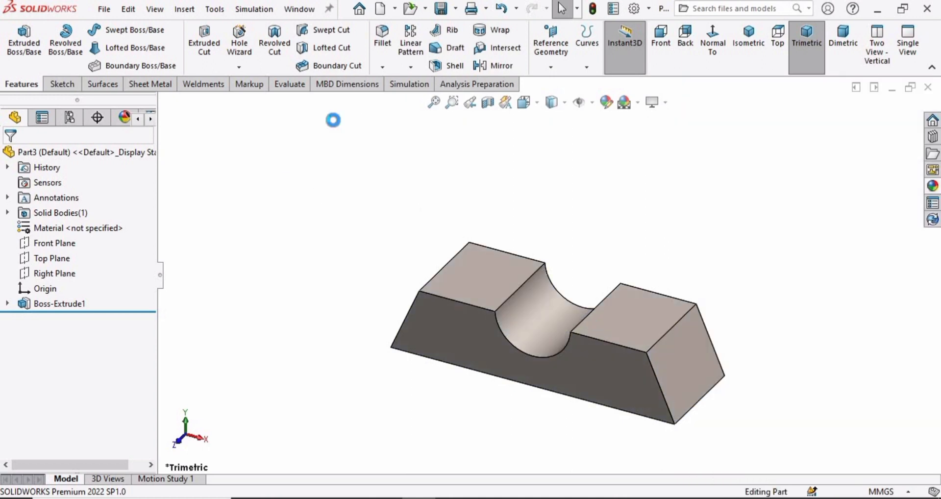
Step: Start Convert to Sheet Metal and pick the solid's large bottom face as the fixed face
click(151, 86)
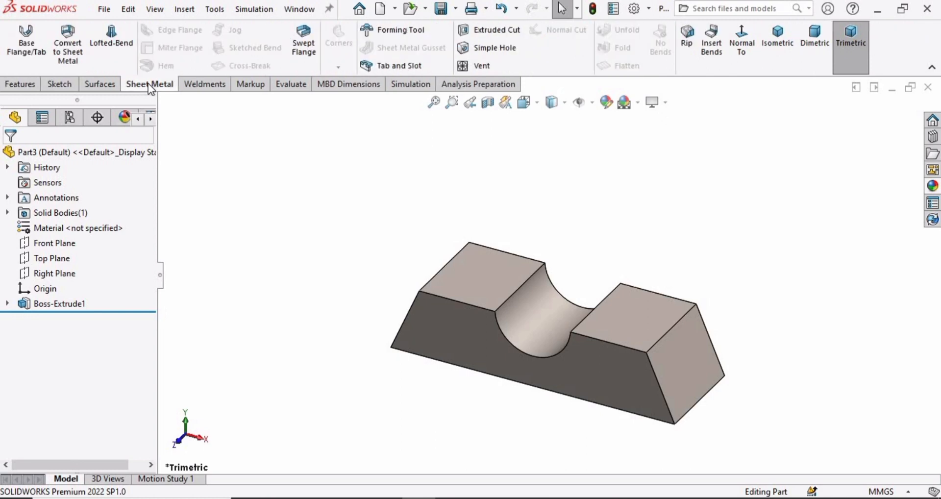
click(70, 40)
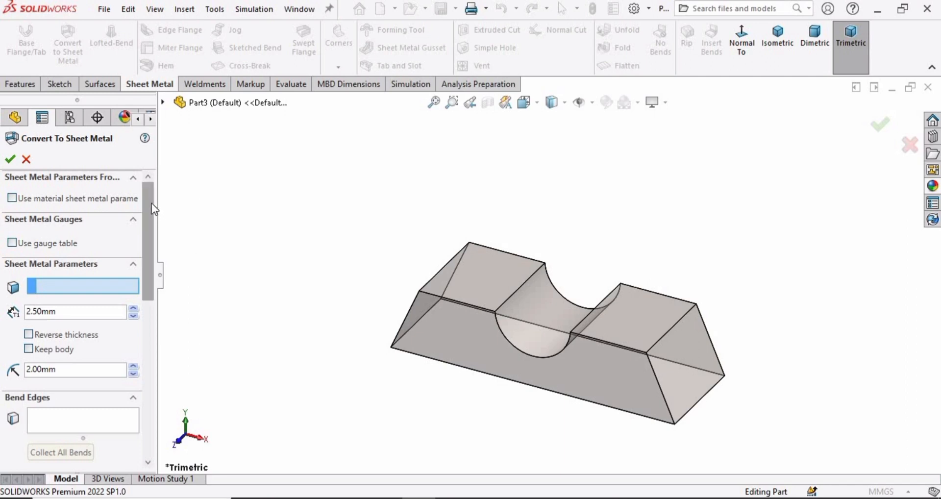
drag(151, 203, 151, 219)
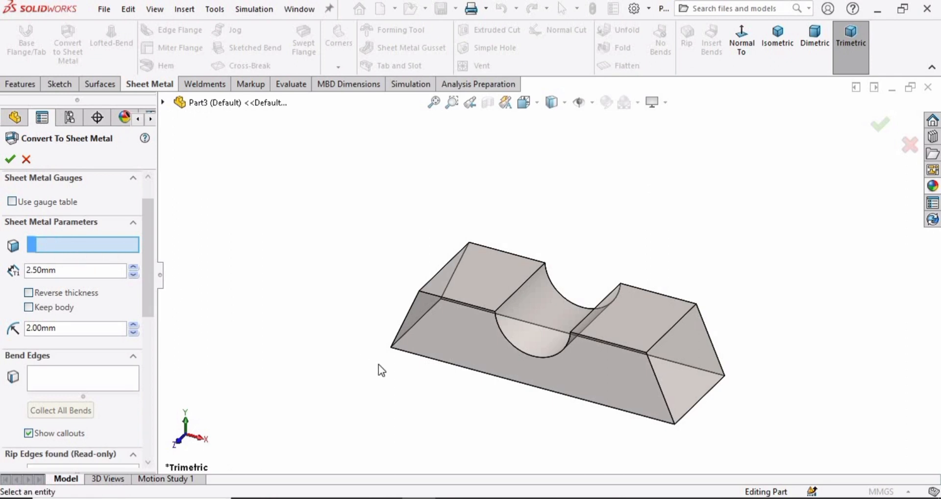
middle_drag(380, 364, 467, 411)
scroll(526, 249, down, 5)
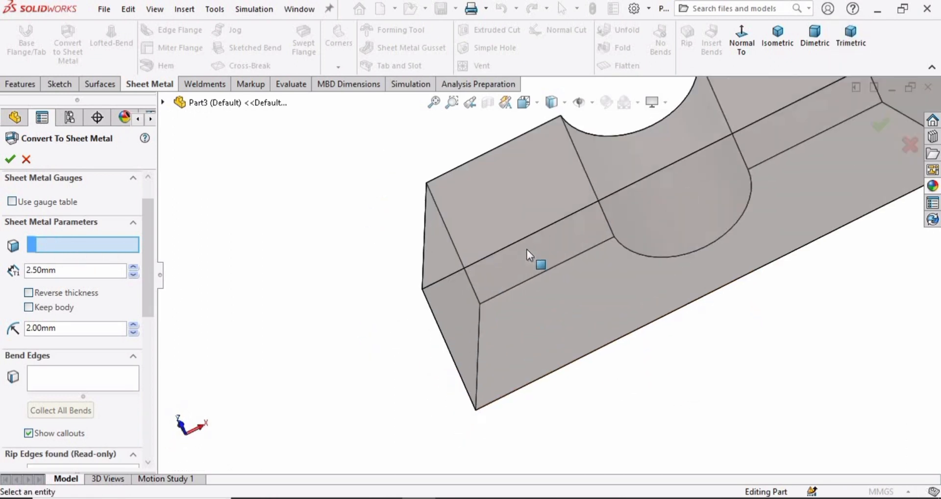
click(527, 251)
scroll(659, 235, up, 3)
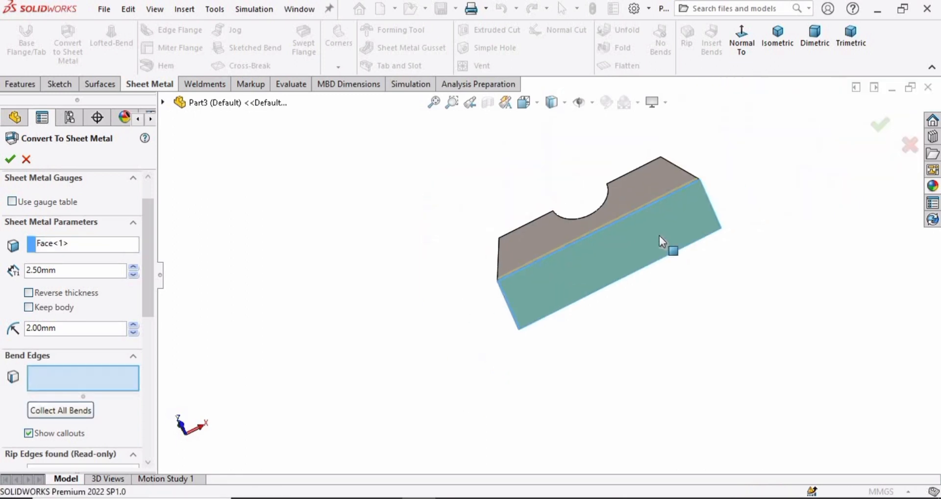
Step: Preview larger sheet thicknesses up to 32.5 mm and return the value to 2.5 mm
middle_drag(660, 235, 581, 260)
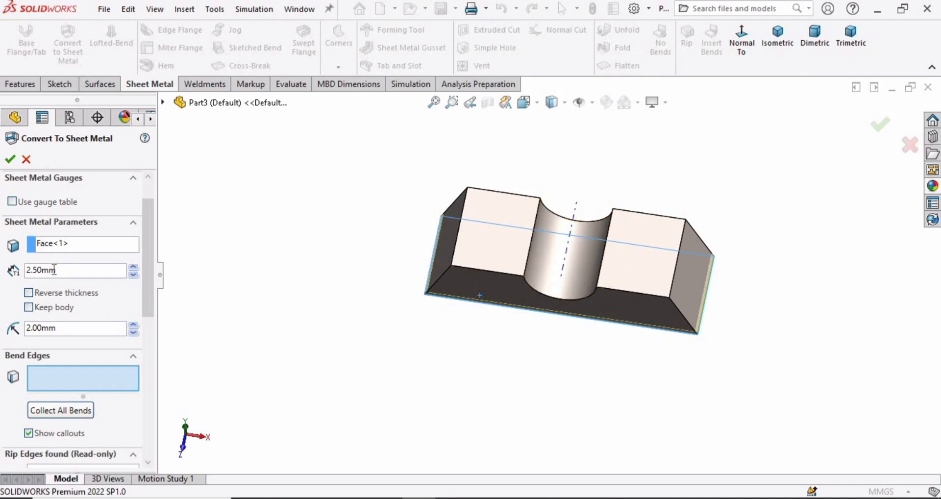
click(8, 272)
middle_drag(583, 306, 567, 301)
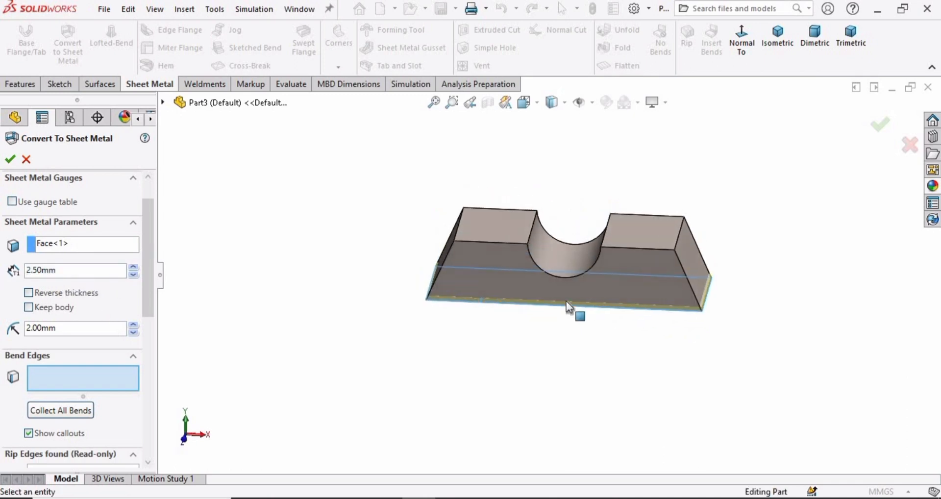
scroll(568, 303, down, 5)
scroll(624, 251, up, 3)
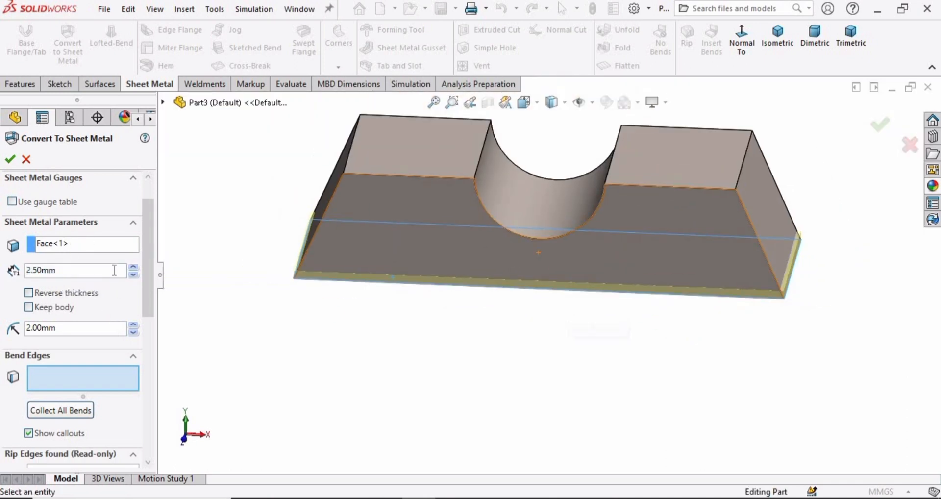
click(133, 267)
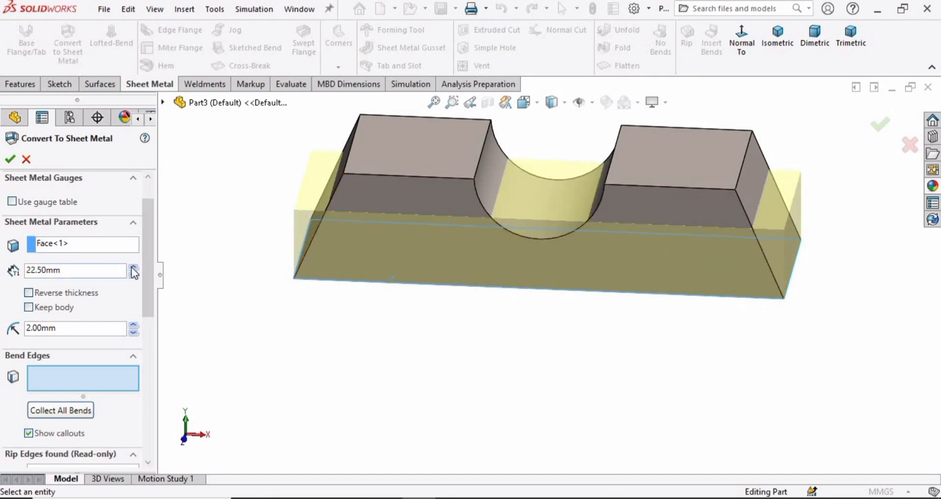
double_click(133, 268)
double_click(134, 275)
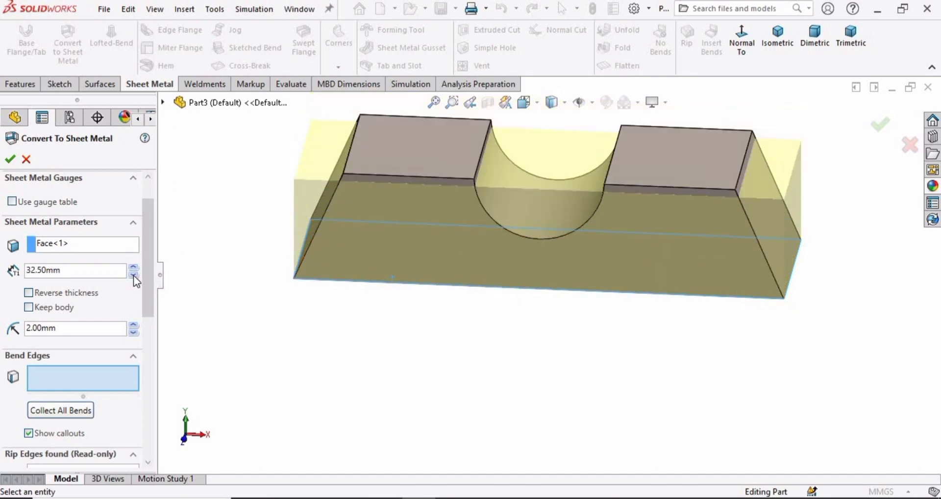
double_click(134, 275)
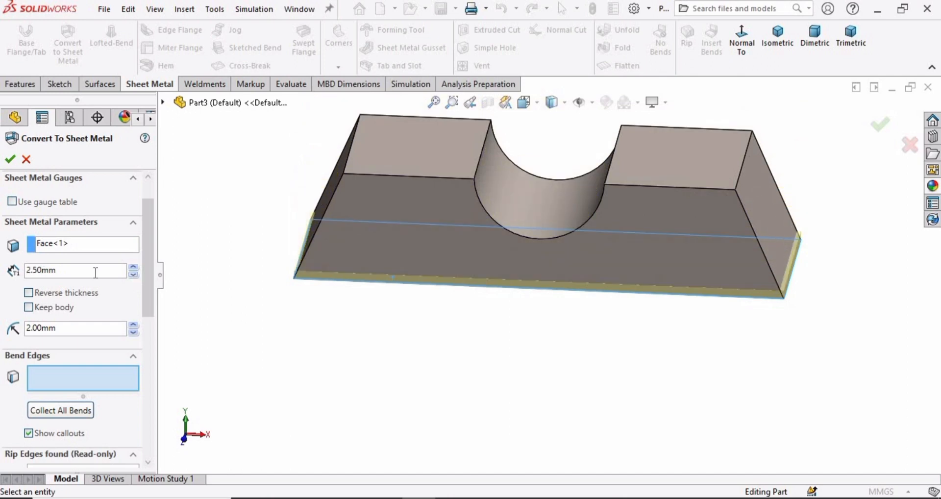
Step: Set the sheet metal thickness to 1.5 mm
double_click(67, 271)
text(1.5)
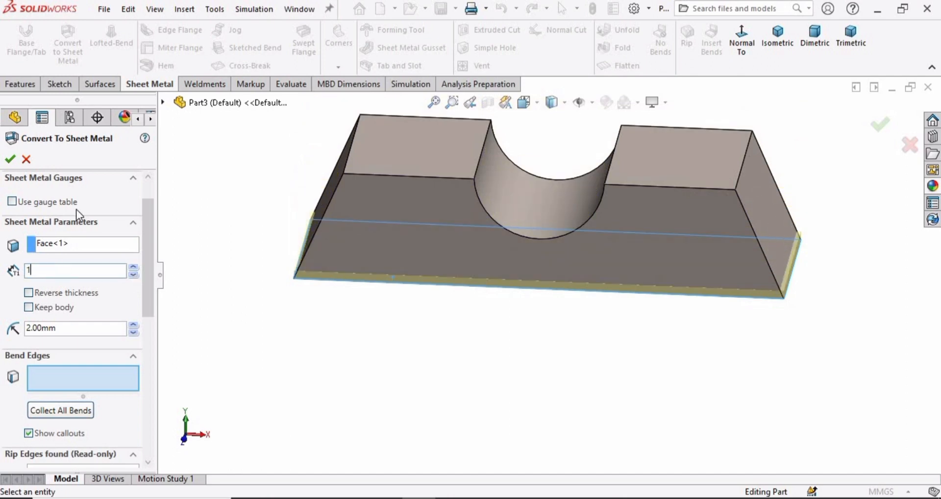
key(Return)
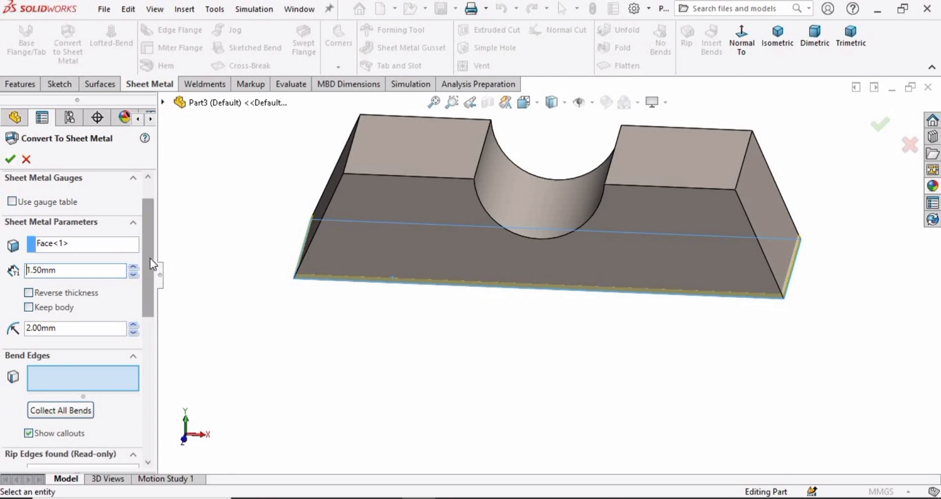
Step: Preview the thickness reversed to the outer side of the fixed face and switch the reversal off again
scroll(150, 266, down, 1)
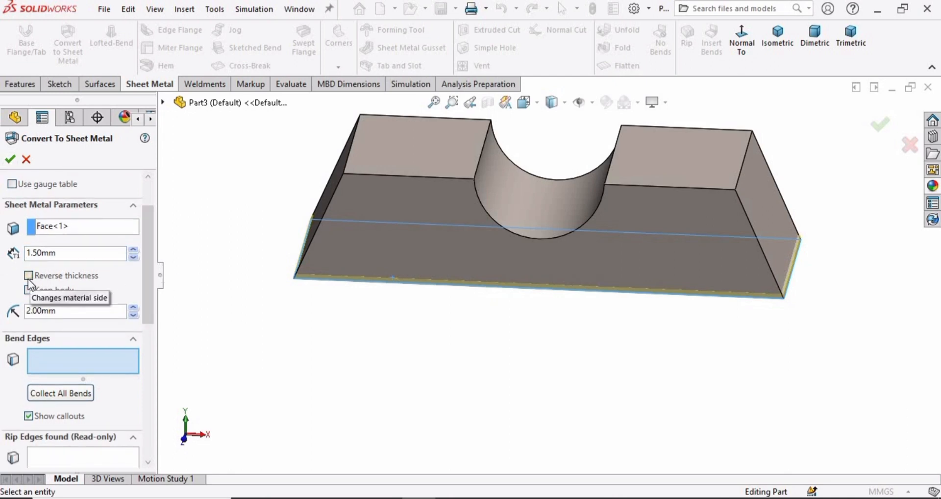
scroll(311, 246, down, 3)
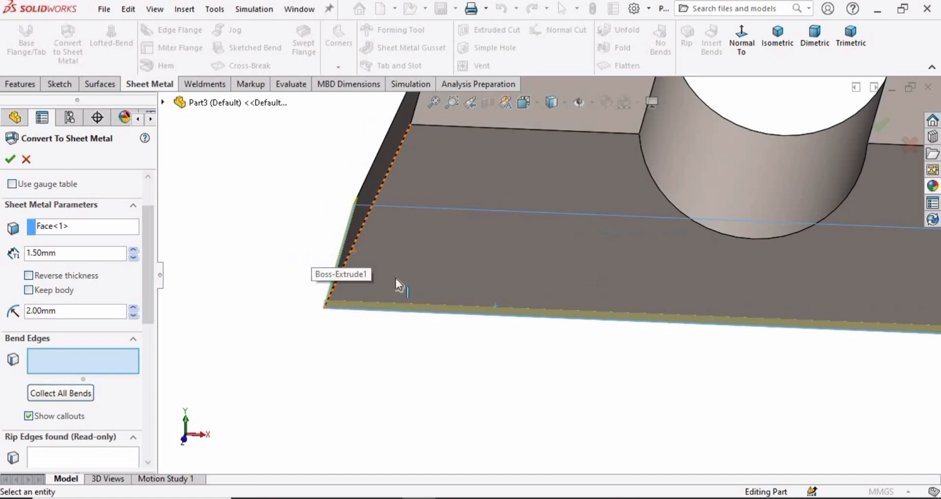
click(29, 276)
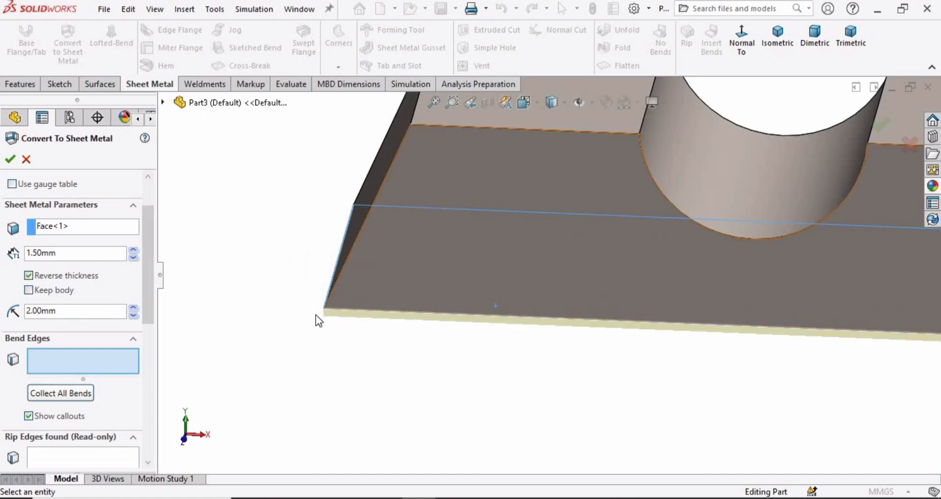
click(28, 276)
Step: Select the bottom face's front long edge and the adjoining right short edge as bend edges
drag(148, 277, 148, 293)
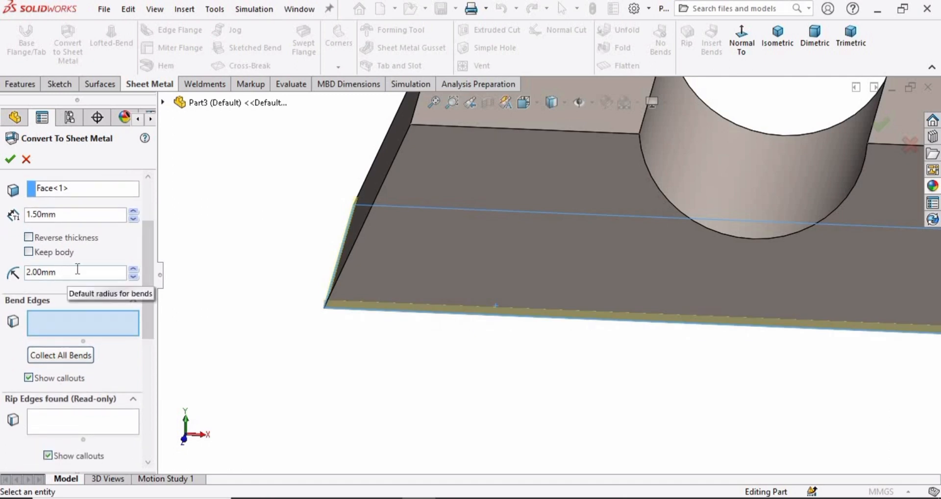
drag(64, 273, 23, 275)
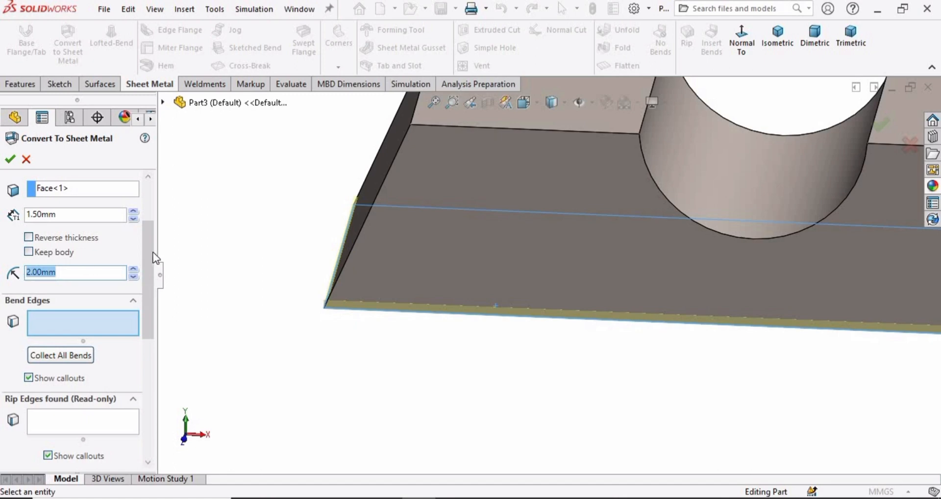
drag(146, 283, 145, 315)
scroll(600, 249, up, 5)
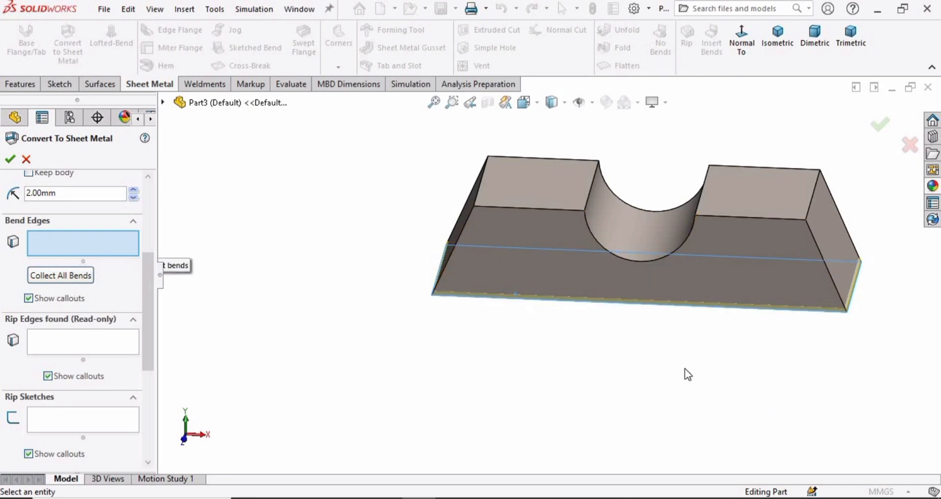
middle_drag(684, 369, 648, 281)
scroll(583, 235, down, 5)
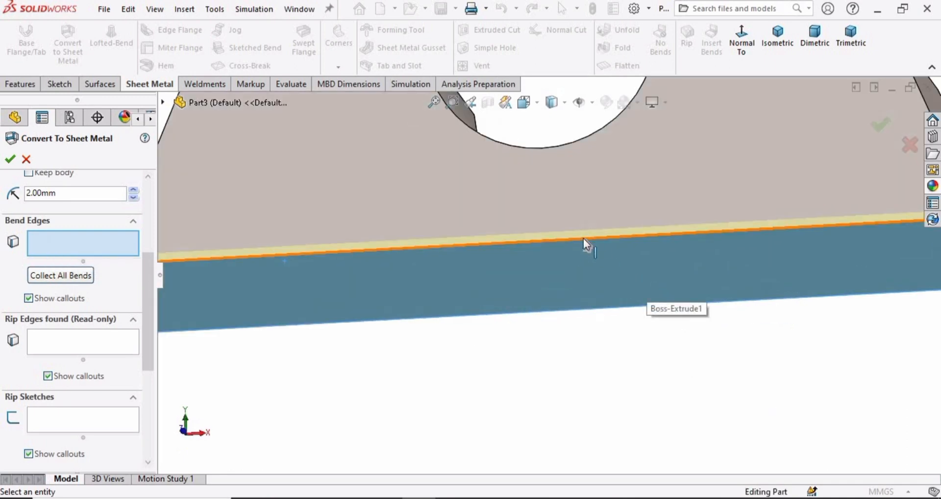
click(583, 238)
scroll(593, 238, up, 5)
middle_drag(636, 277, 559, 305)
click(566, 300)
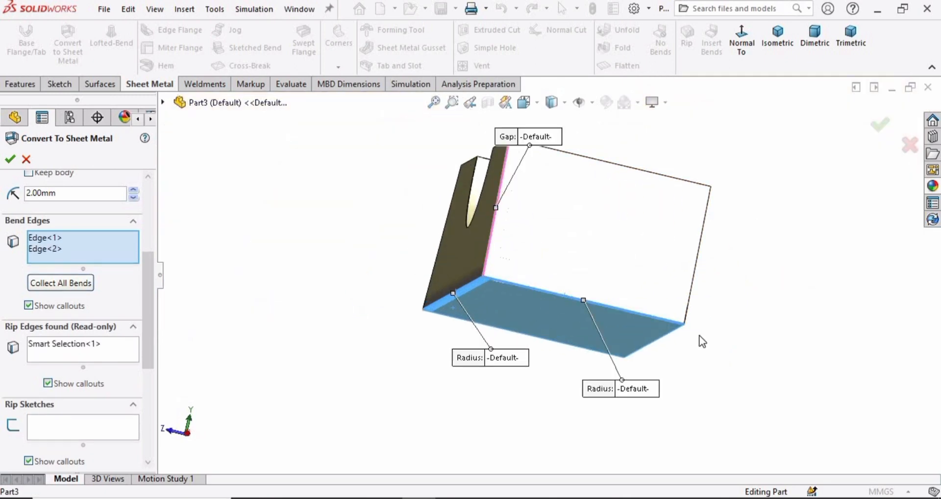
Step: Add the bottom face's rear long edge and left short edge to the bend edges
middle_drag(699, 340, 567, 293)
scroll(610, 329, down, 5)
scroll(563, 335, down, 3)
click(565, 346)
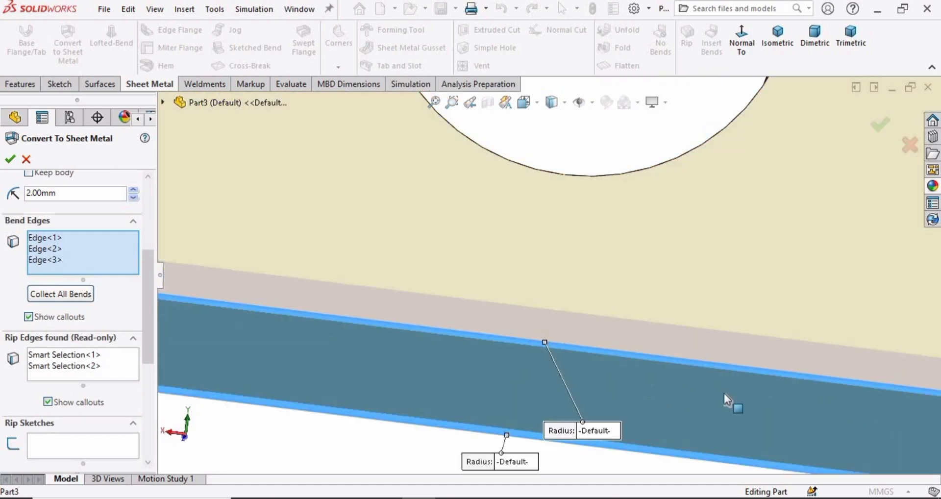
scroll(824, 314, up, 4)
middle_drag(823, 315, 401, 307)
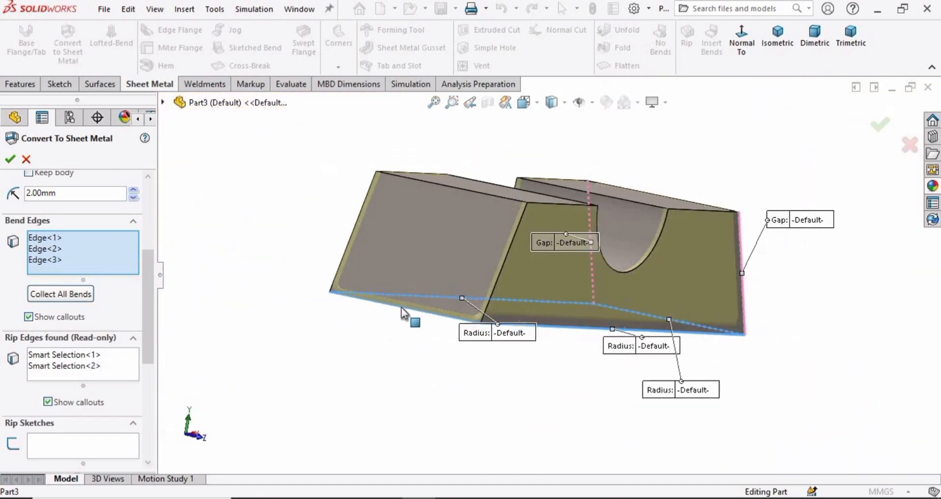
scroll(559, 308, down, 4)
click(561, 312)
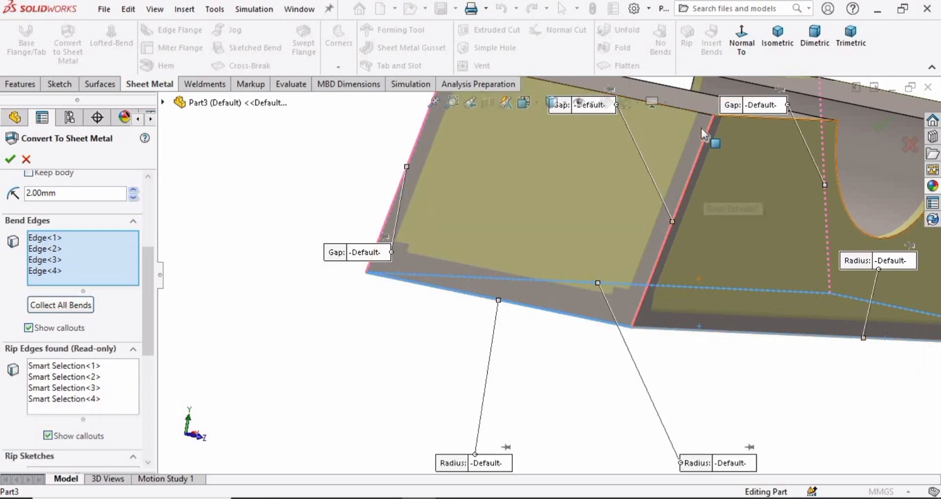
scroll(730, 254, up, 3)
middle_drag(730, 255, 695, 202)
scroll(695, 202, down, 3)
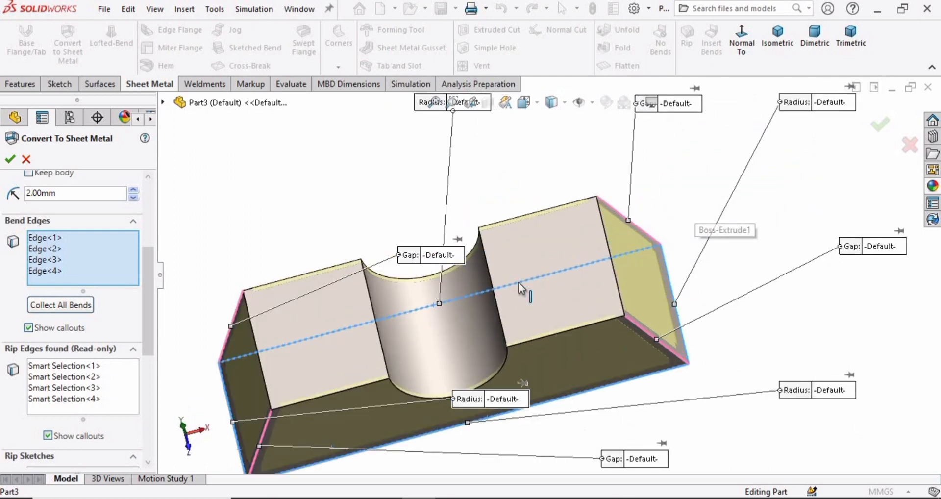
Step: Add the front edges of the two flat top faces on either side of the round notch to the bend edges
click(366, 387)
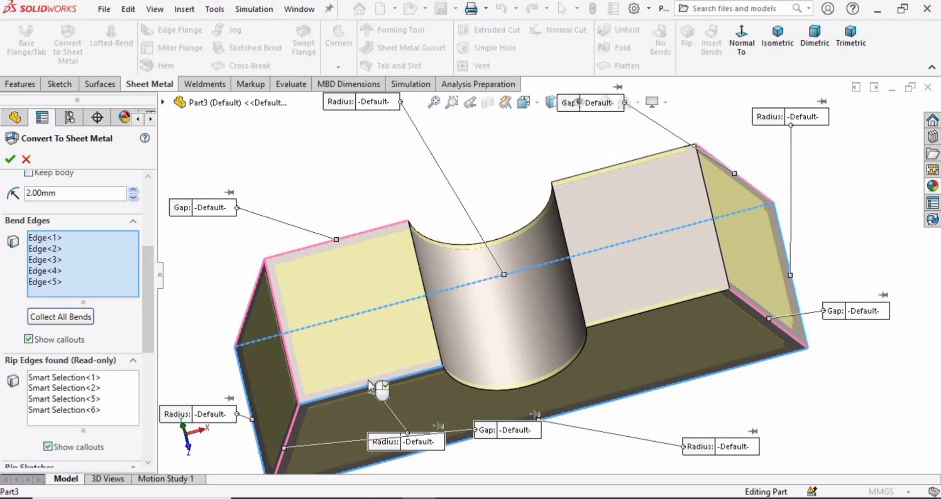
click(641, 314)
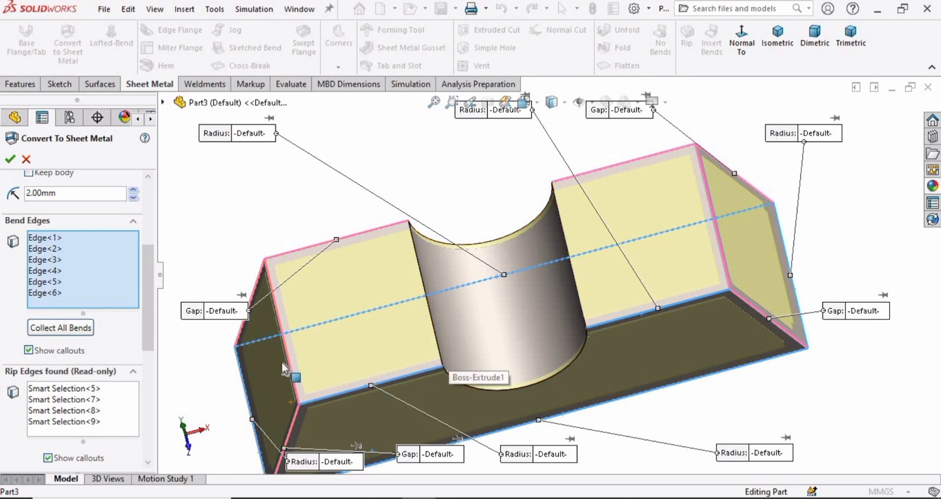
scroll(454, 315, up, 3)
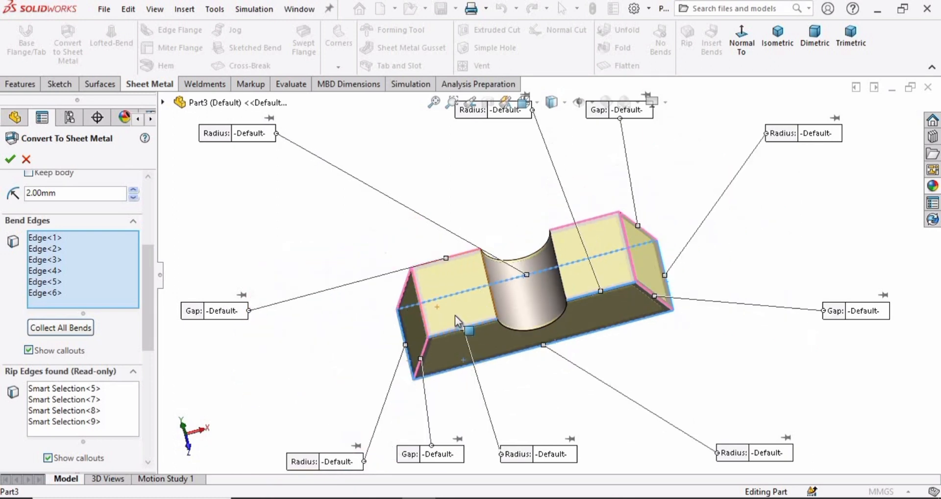
middle_drag(463, 271, 525, 318)
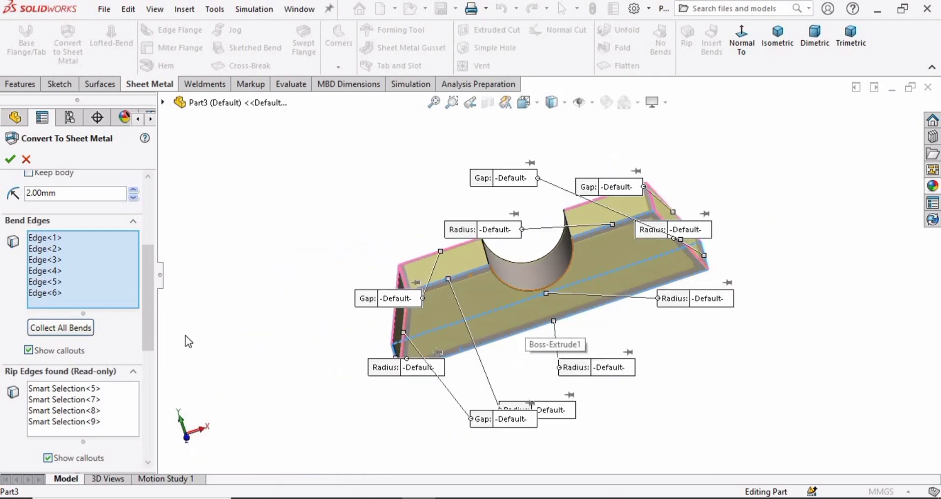
Step: Accept the sheet metal conversion without a rip sketch and inspect the bends and corner gaps of the converted part
drag(145, 278, 142, 376)
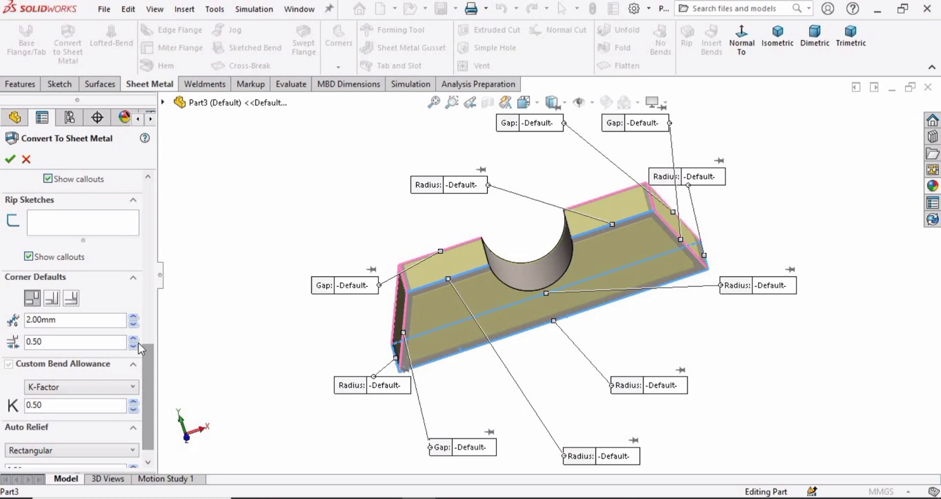
click(72, 220)
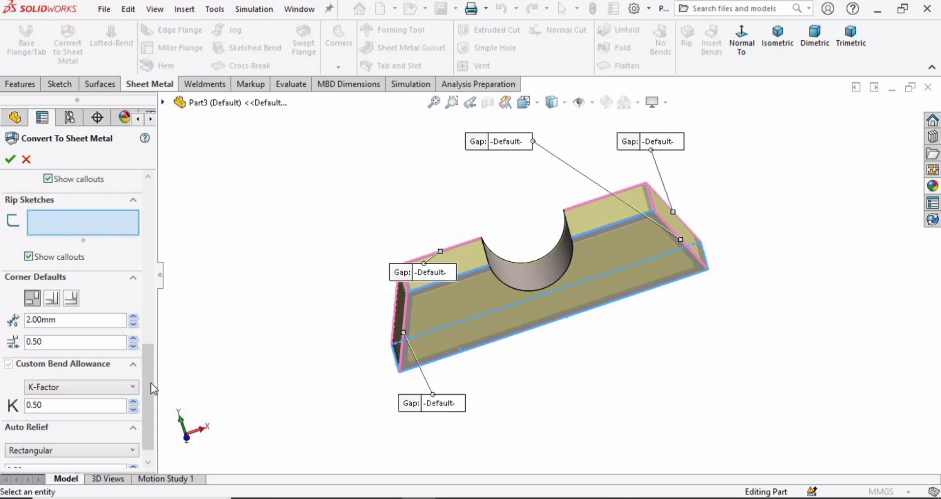
drag(147, 387, 145, 420)
scroll(568, 275, down, 3)
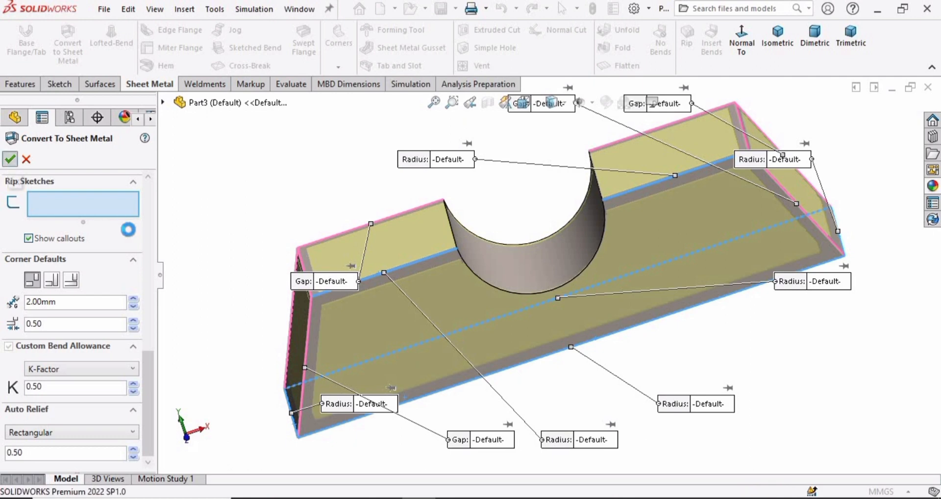
scroll(419, 284, down, 5)
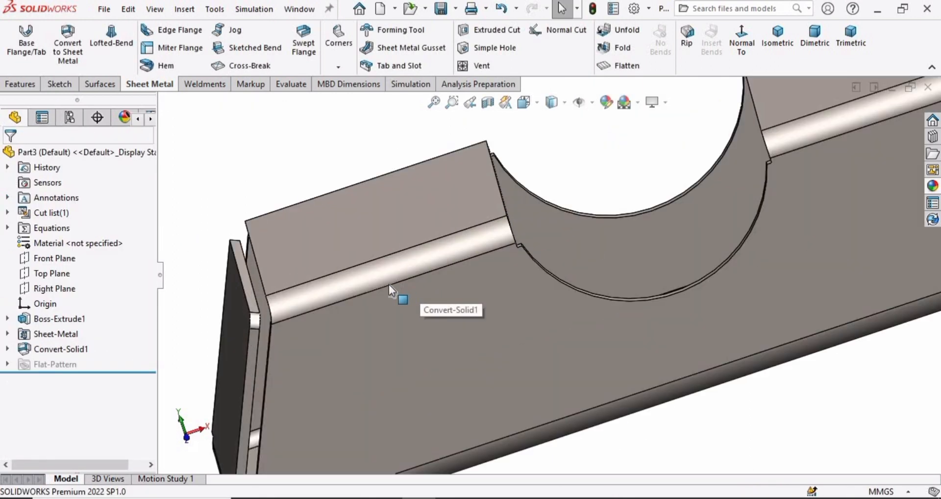
mouse_move(387, 279)
middle_down()
mouse_move(404, 284)
mouse_move(392, 289)
middle_up()
scroll(392, 290, up, 3)
middle_drag(627, 328, 254, 348)
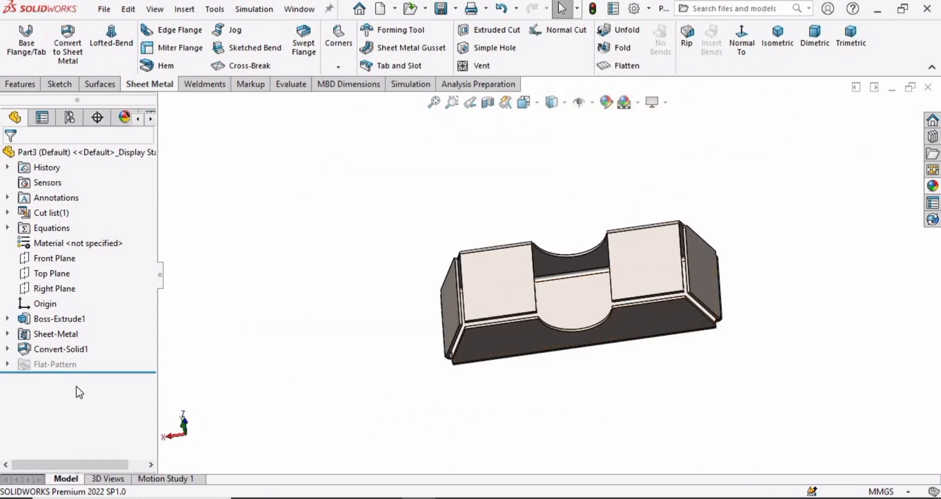
Step: Roll the model back to just after Boss-Extrude1 and start a sketch on a flat top face beside the round notch
click(89, 374)
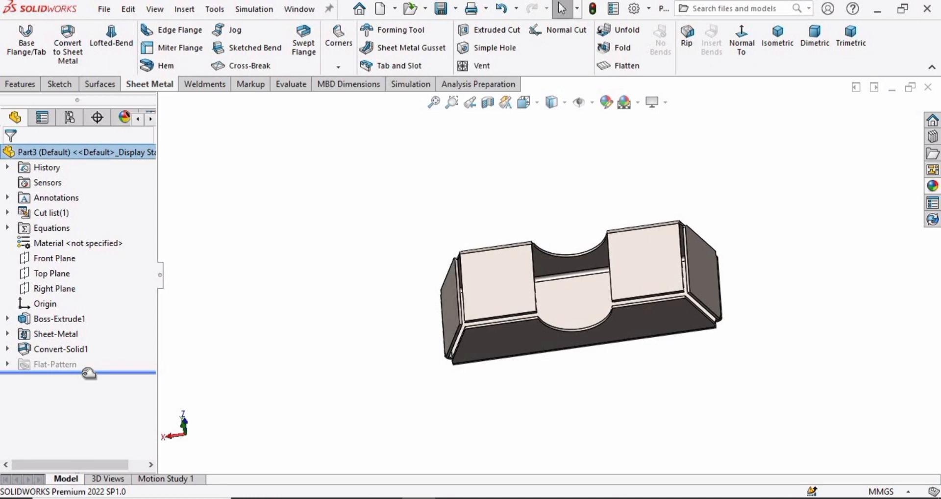
drag(88, 373, 84, 327)
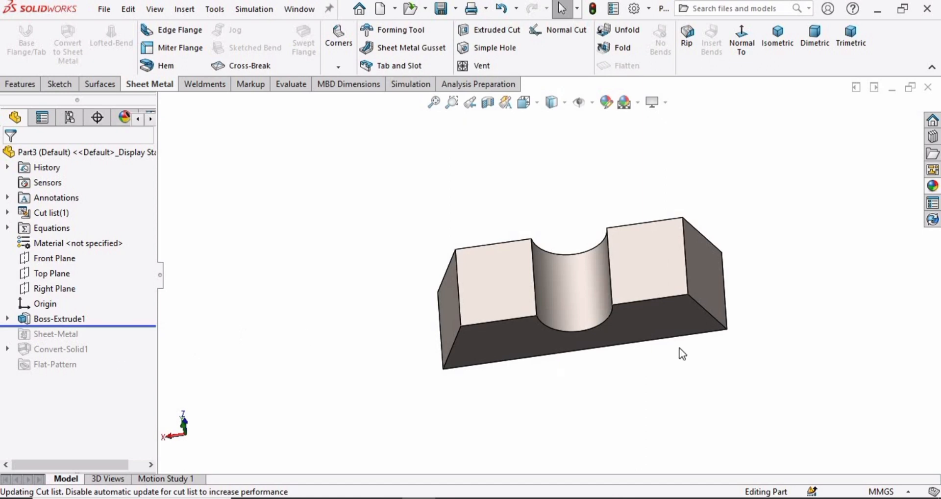
scroll(483, 236, down, 6)
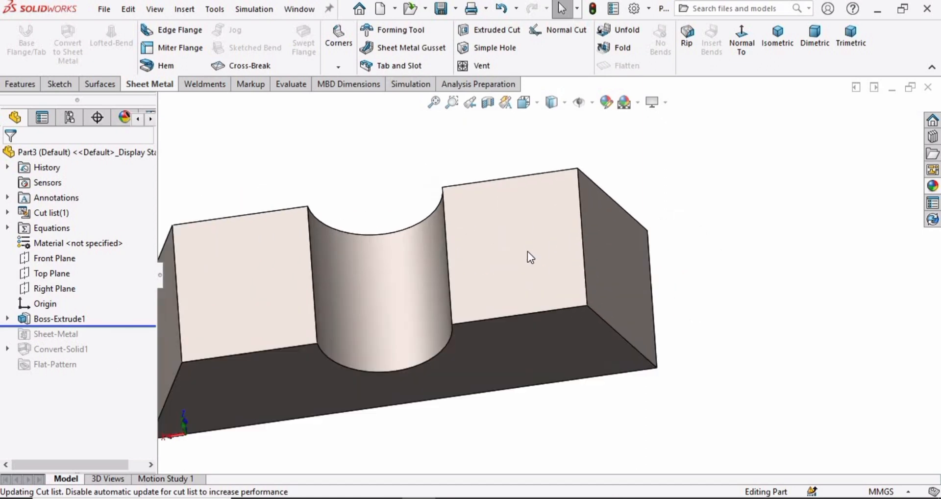
click(534, 235)
click(589, 210)
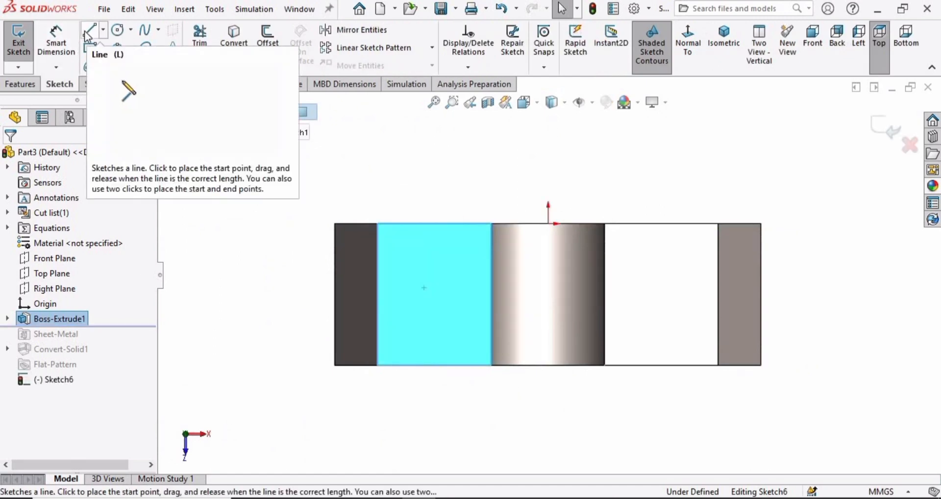
Step: Sketch a diagonal line from the midpoint of the top face's outer edge to the midpoint of its rear edge and exit the sketch
click(88, 31)
scroll(431, 270, down, 1)
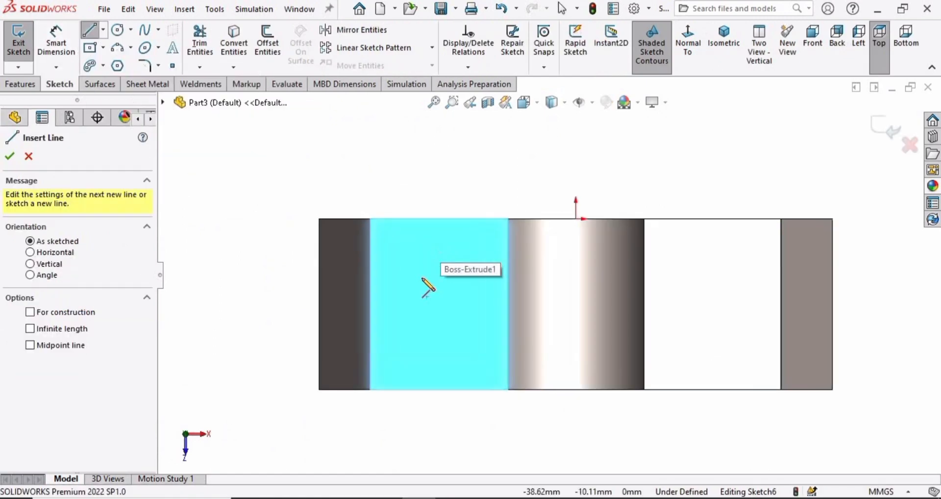
click(370, 304)
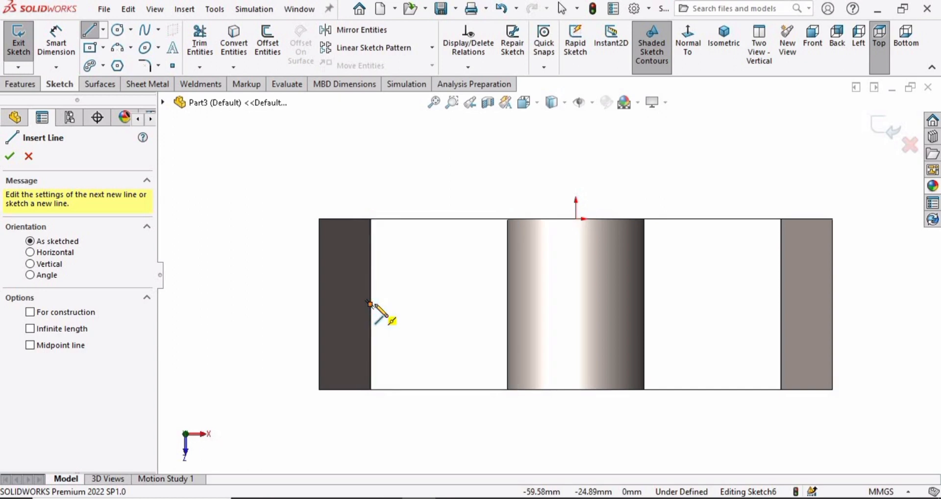
click(439, 219)
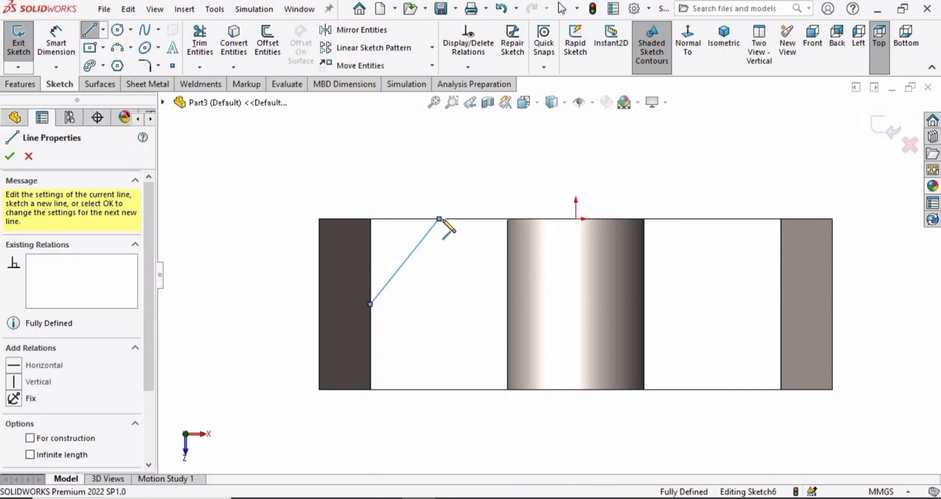
key(Escape)
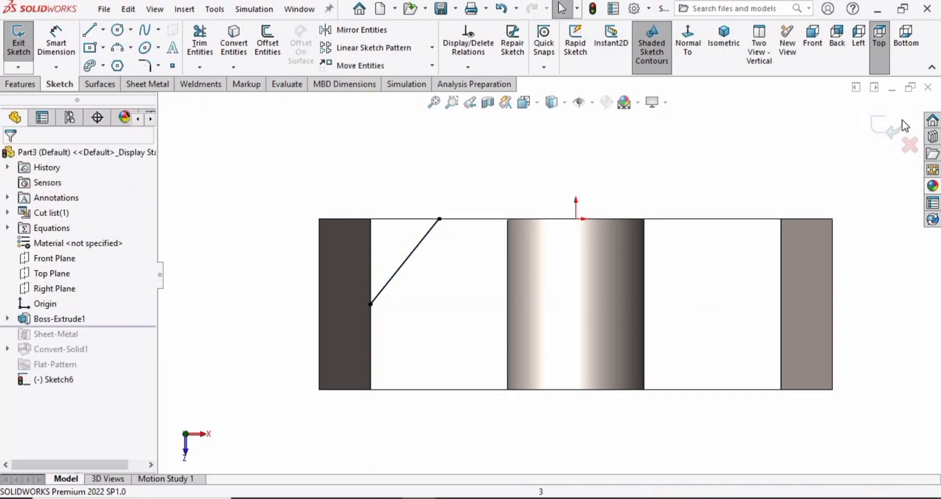
click(884, 124)
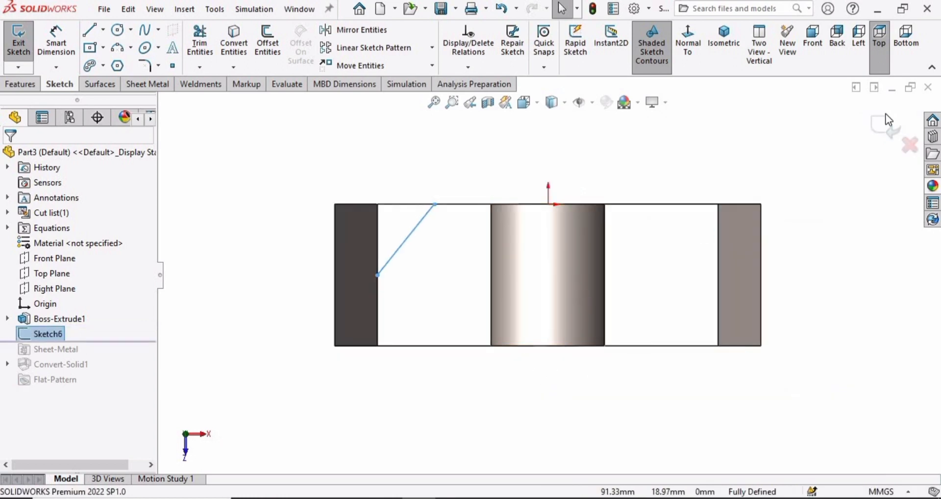
click(885, 128)
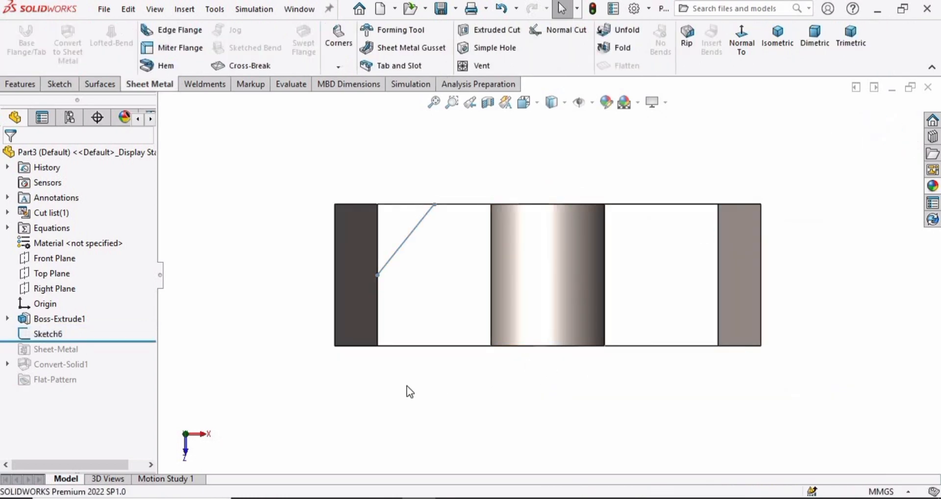
Step: Roll the model forward past Convert-Solid1 and open that feature for editing
mouse_move(122, 342)
mouse_down()
mouse_move(105, 384)
mouse_move(143, 390)
mouse_up()
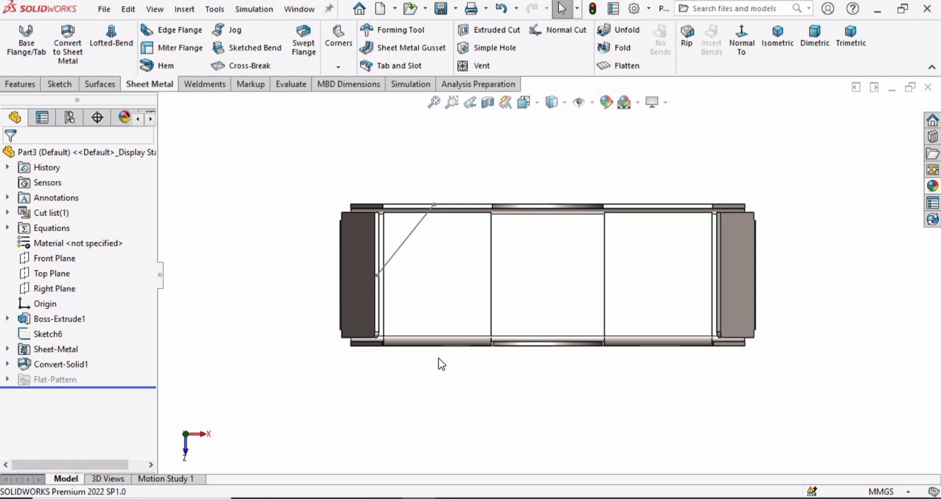
click(55, 363)
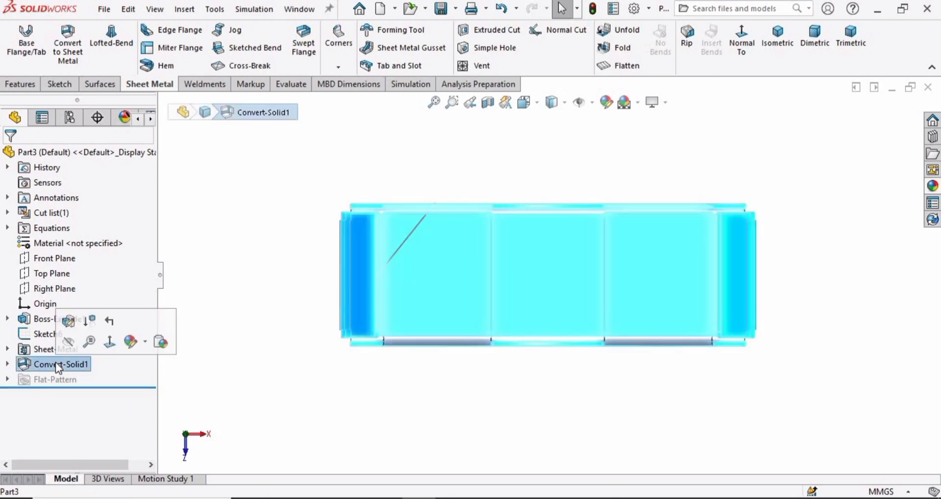
click(67, 321)
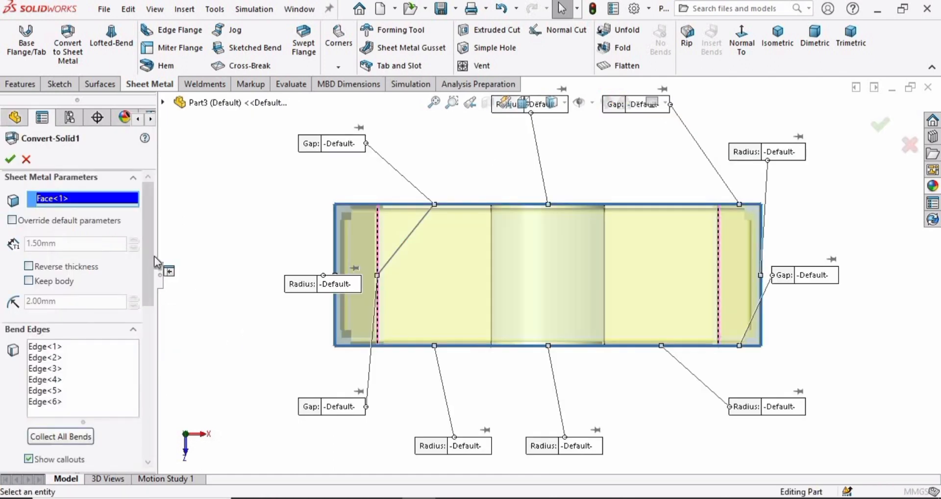
Step: Select the diagonal line Sketch6 as the rip sketch of the sheet metal conversion
mouse_move(146, 219)
mouse_down()
mouse_move(140, 356)
mouse_move(154, 308)
mouse_move(149, 345)
mouse_up()
click(93, 289)
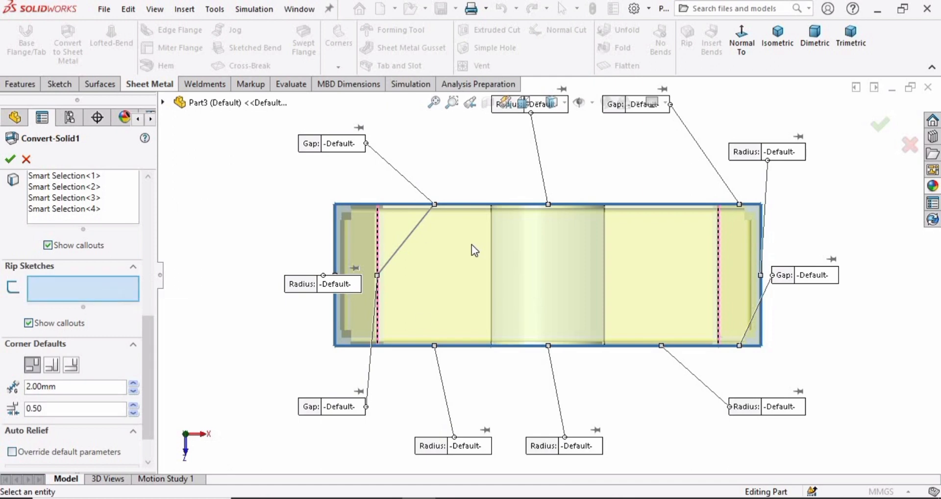
scroll(471, 244, up, 1)
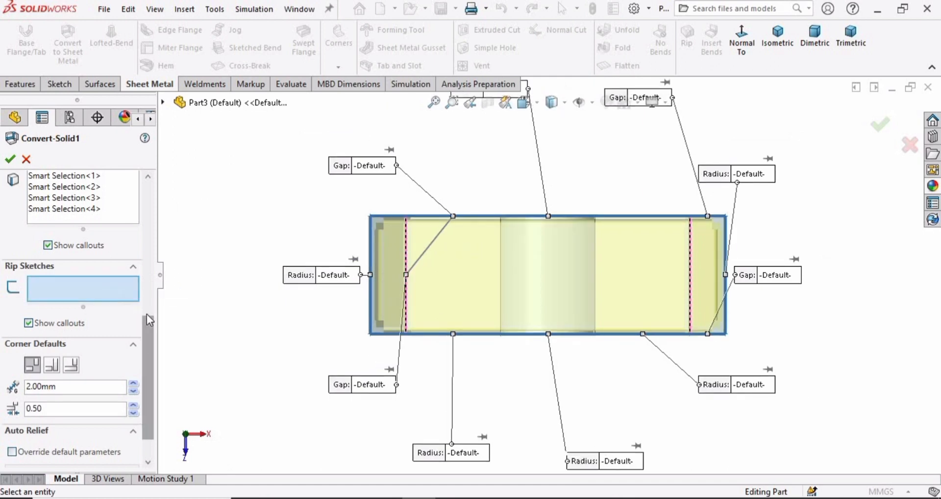
click(146, 295)
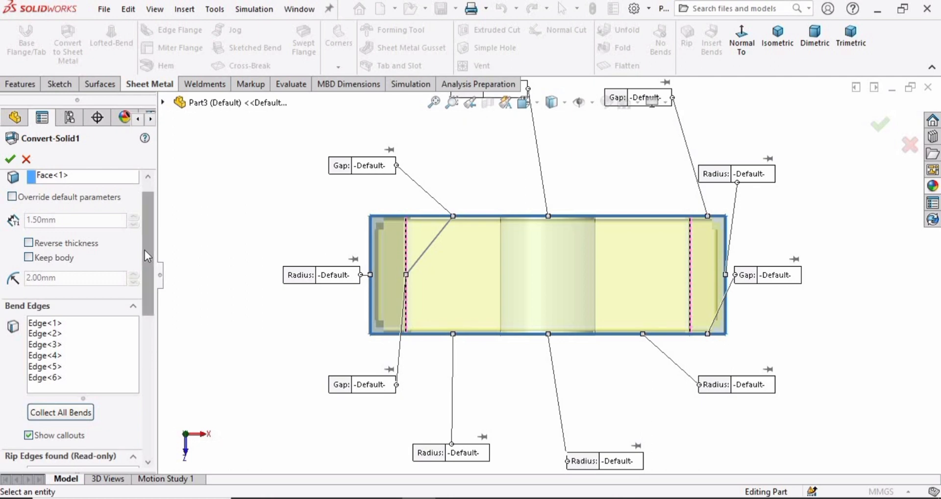
scroll(147, 305, down, 3)
scroll(157, 279, down, 3)
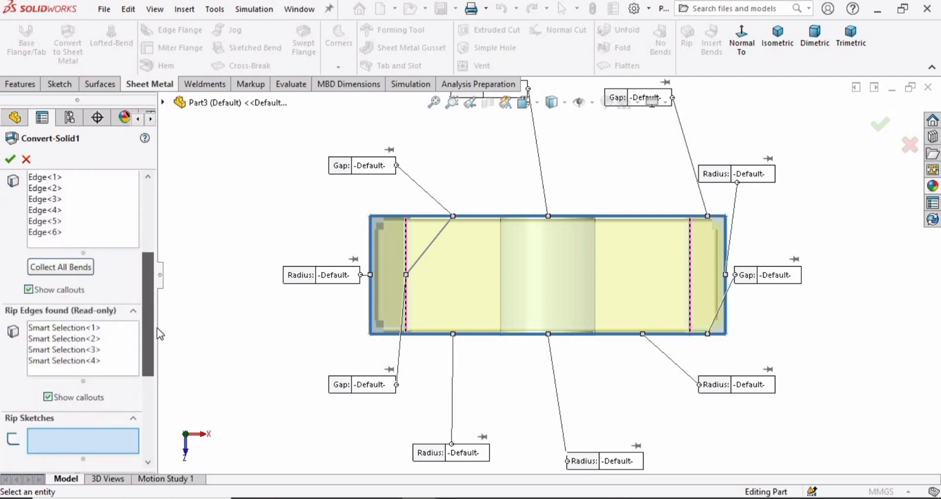
click(425, 252)
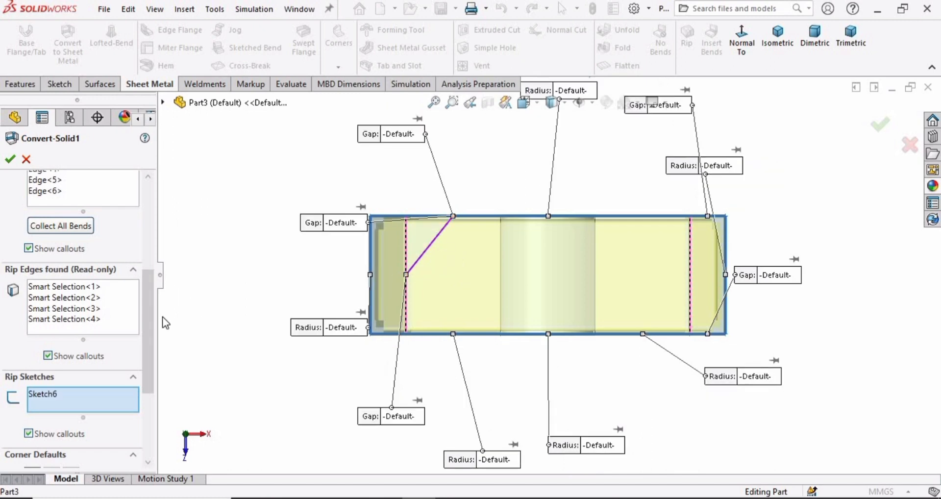
Step: Check the rip line and bend edges in the preview and accept the edited sheet metal conversion
drag(151, 327, 154, 289)
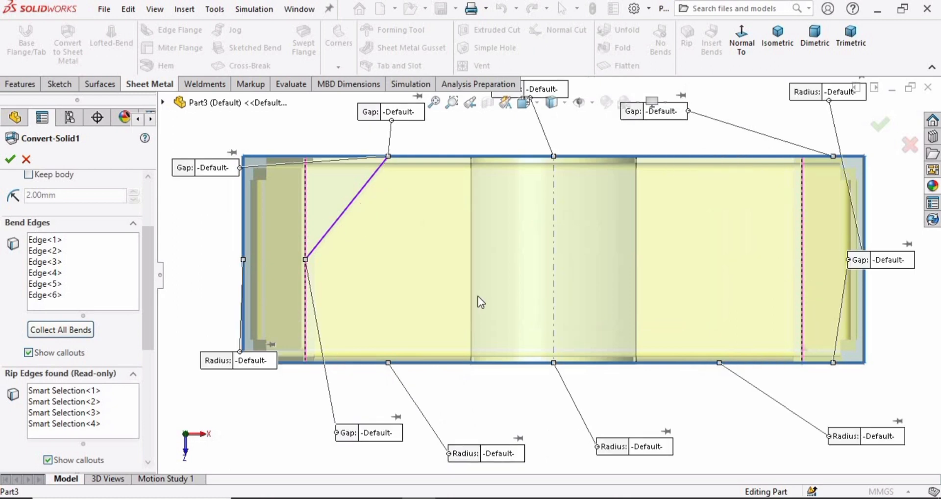
middle_drag(478, 296, 490, 224)
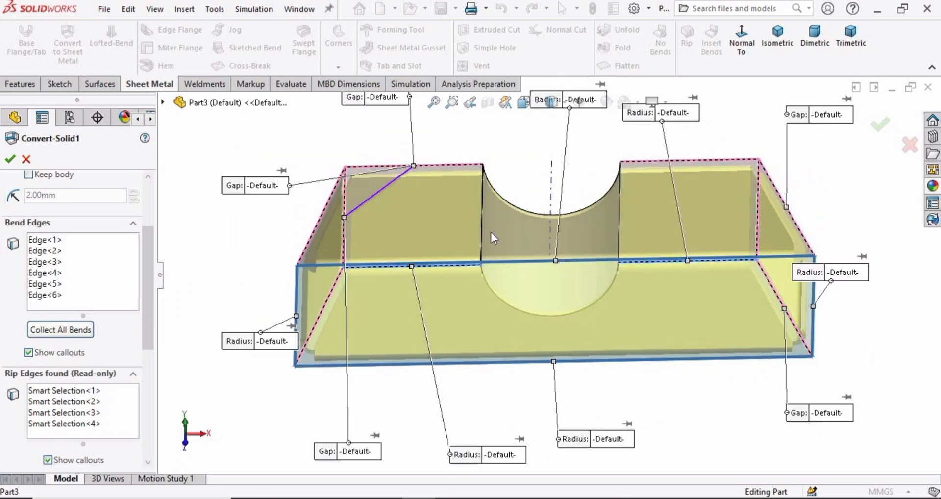
scroll(506, 231, down, 5)
key(f)
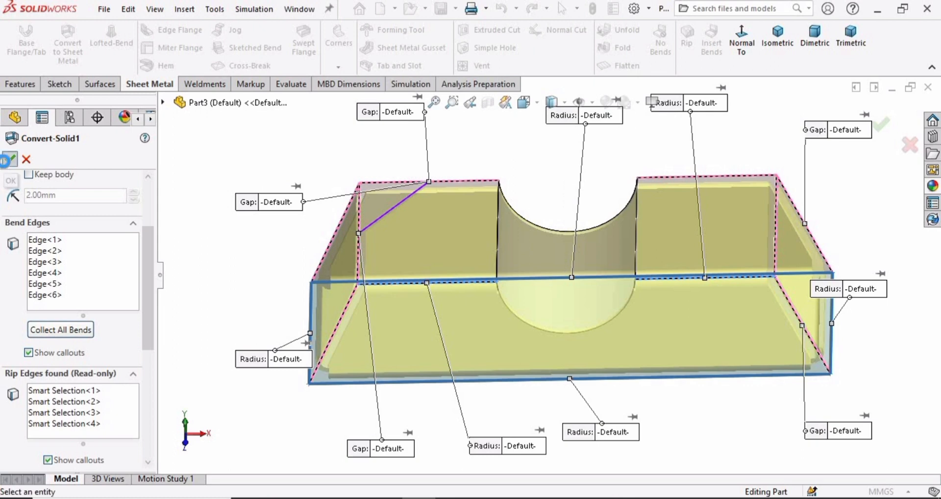
click(9, 159)
Step: Flatten the converted sheet metal part and examine the flat pattern from both sides
key(ctrl+7)
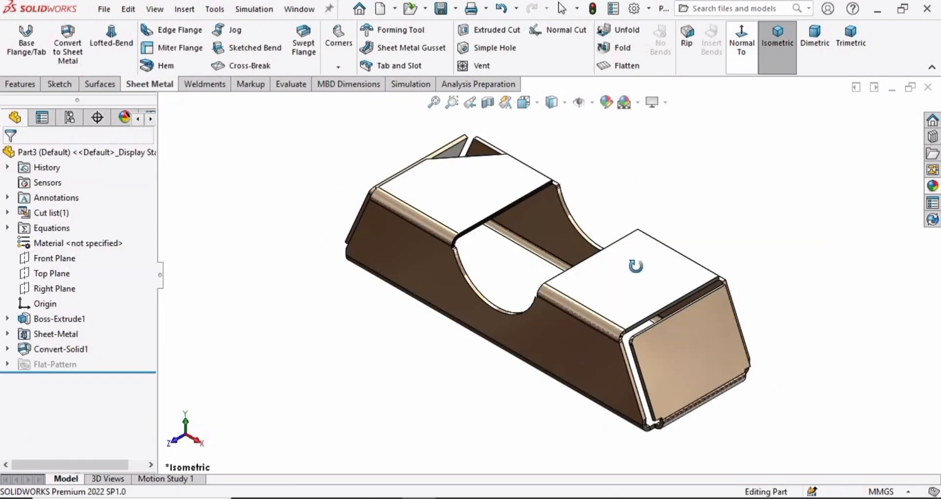
drag(868, 371, 598, 136)
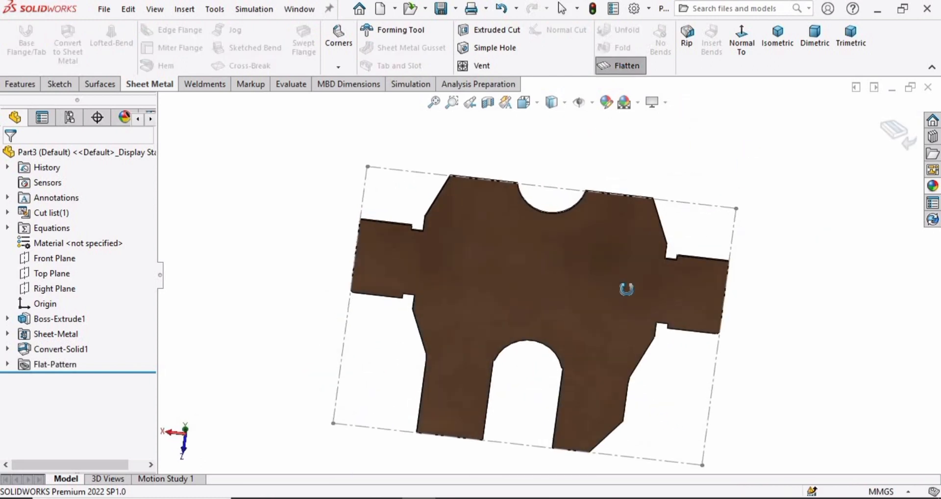
drag(627, 289, 489, 286)
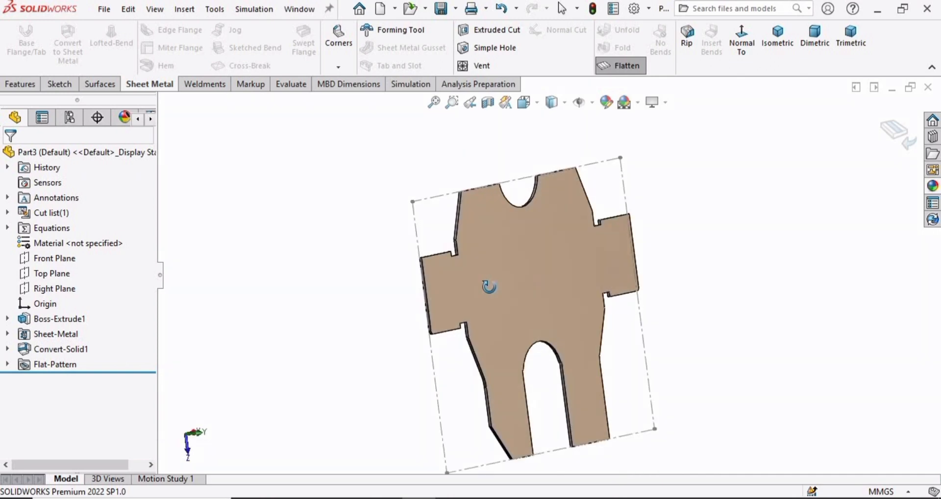